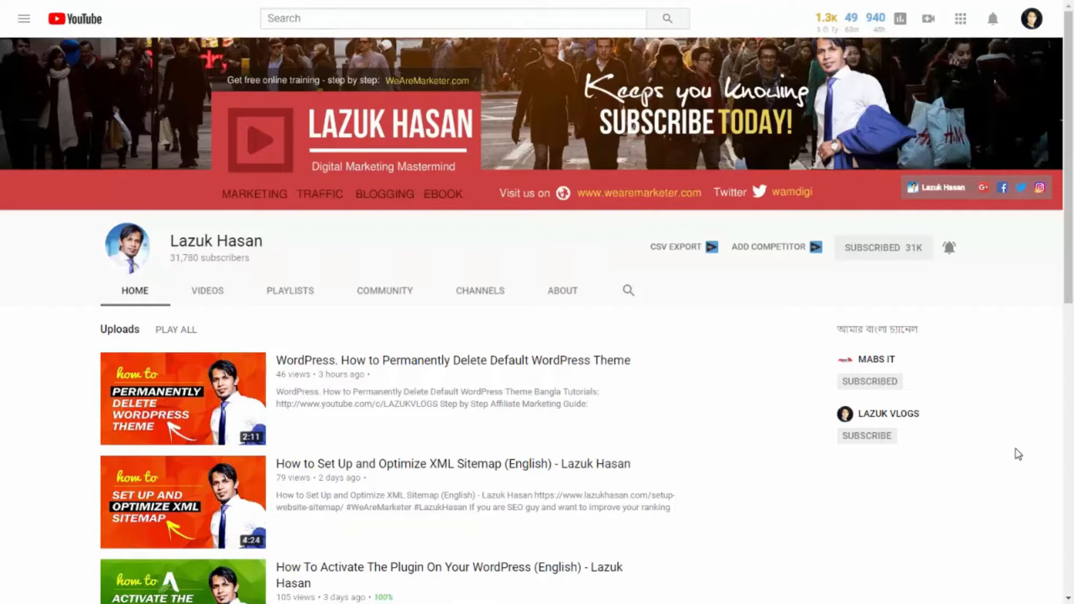
# Switch to the WordPress dashboard and view the Traffic Afdvise live site in a separate tab, closing it when done
pyautogui.press('super+Tab')
pyautogui.press('super+Tab')
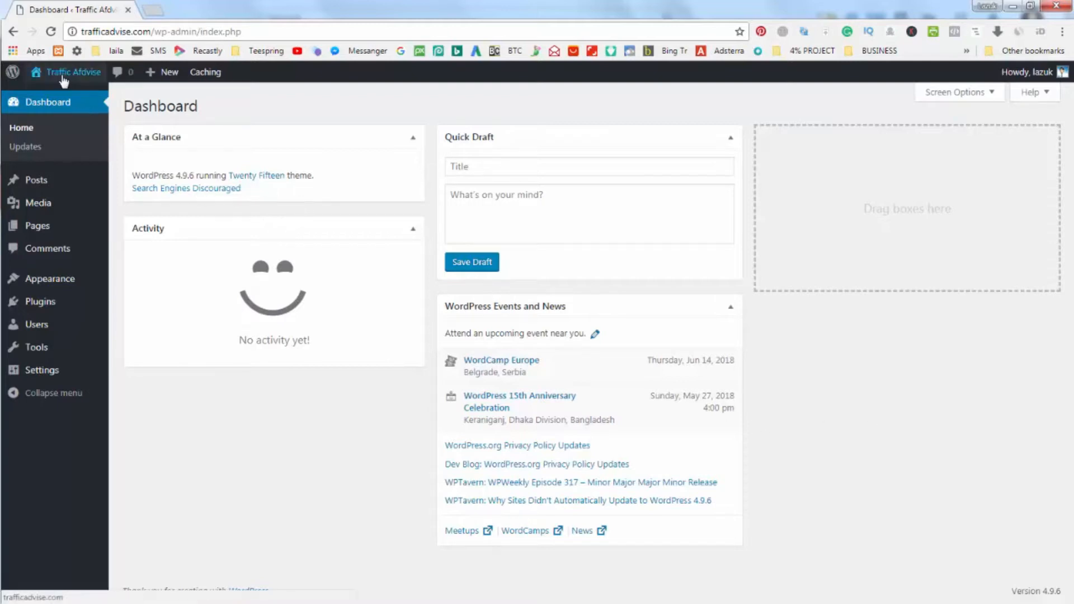
pyautogui.rightClick(65, 96)
pyautogui.click(107, 105)
pyautogui.hotkey('ctrl', 'Tab')
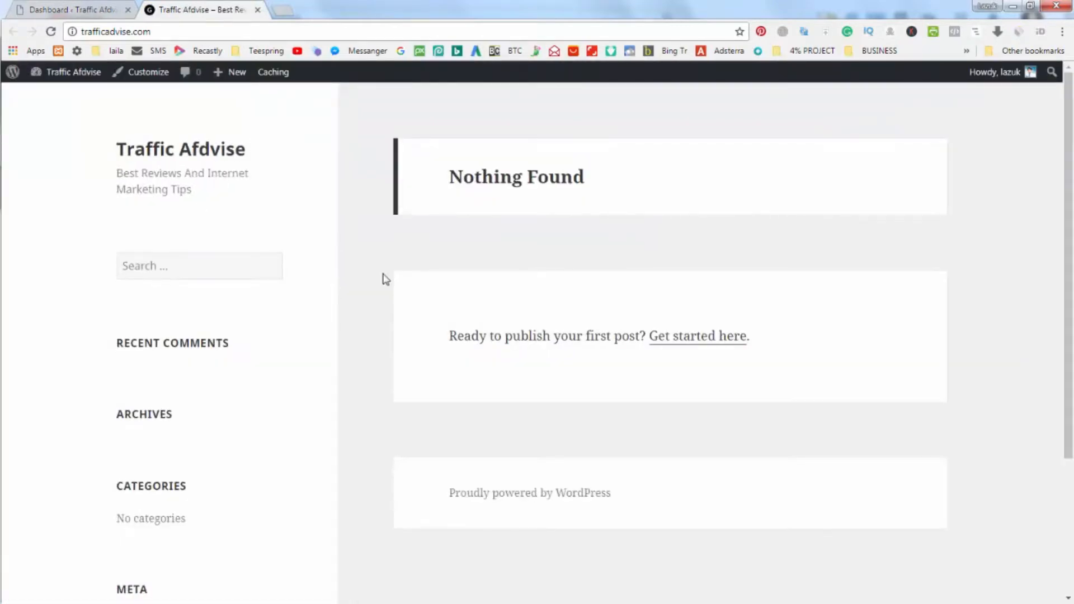
pyautogui.scroll(-2, 362, 303)
pyautogui.scroll(2, 364, 306)
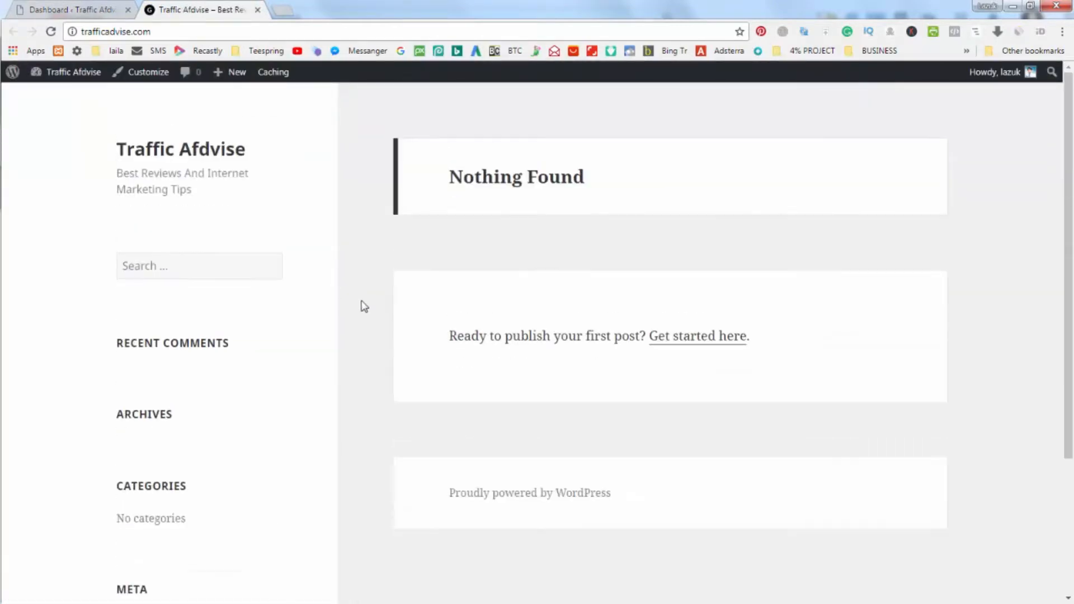
pyautogui.click(257, 9)
# Install the Zombie Apocalypse theme from the featured WordPress themes and activate it
pyautogui.moveTo(69, 294)
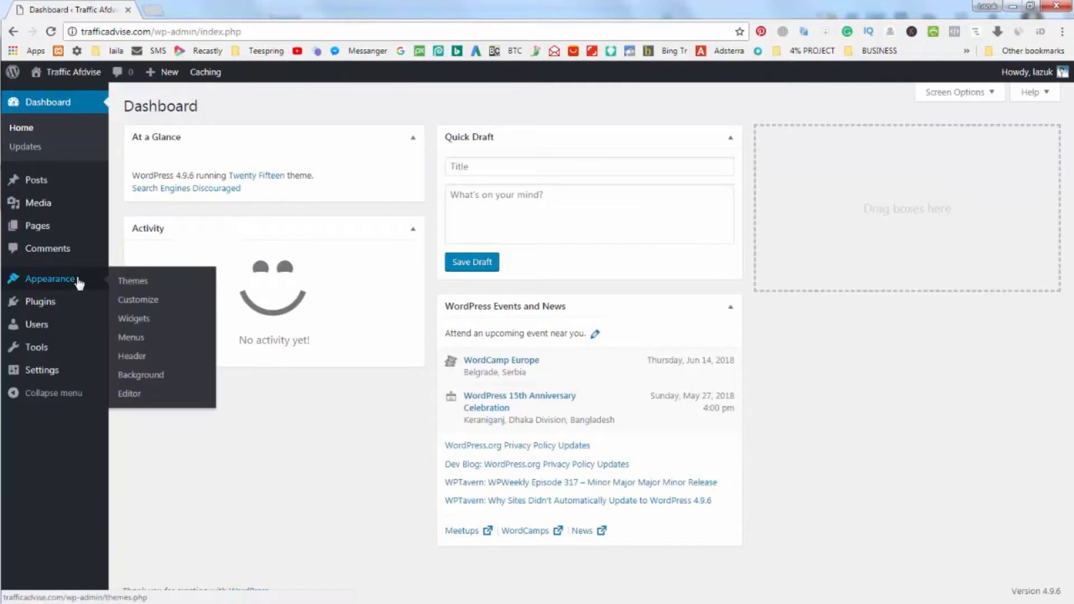
pyautogui.click(136, 281)
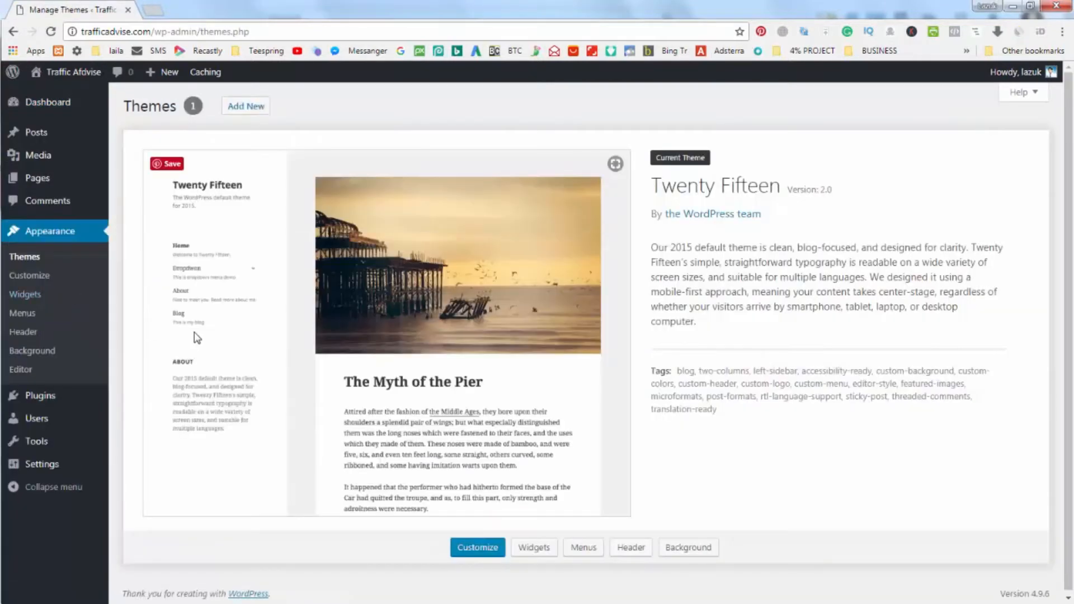
pyautogui.click(246, 107)
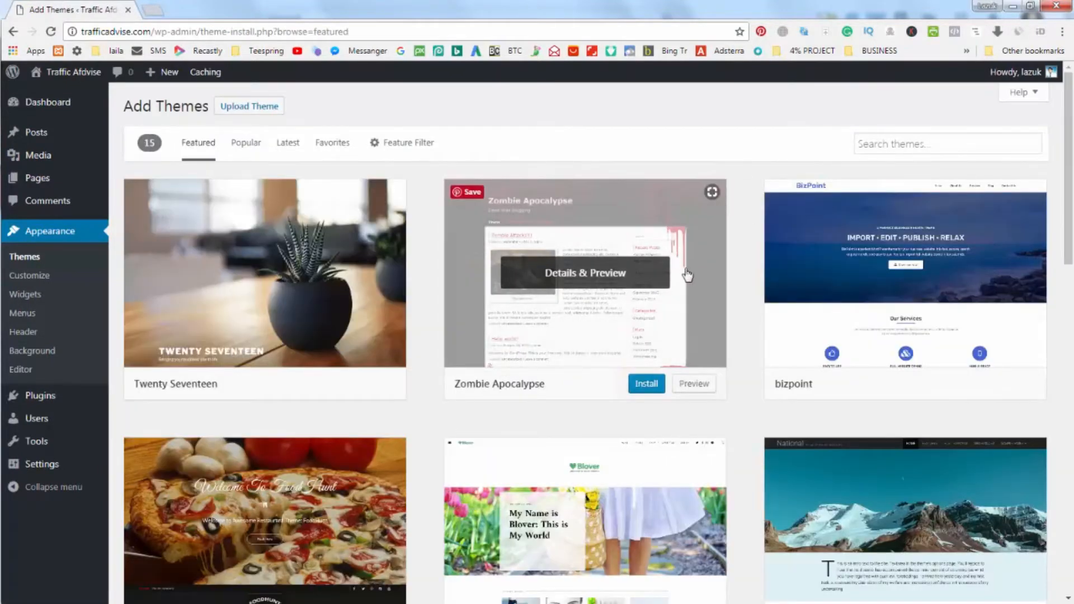
pyautogui.click(640, 384)
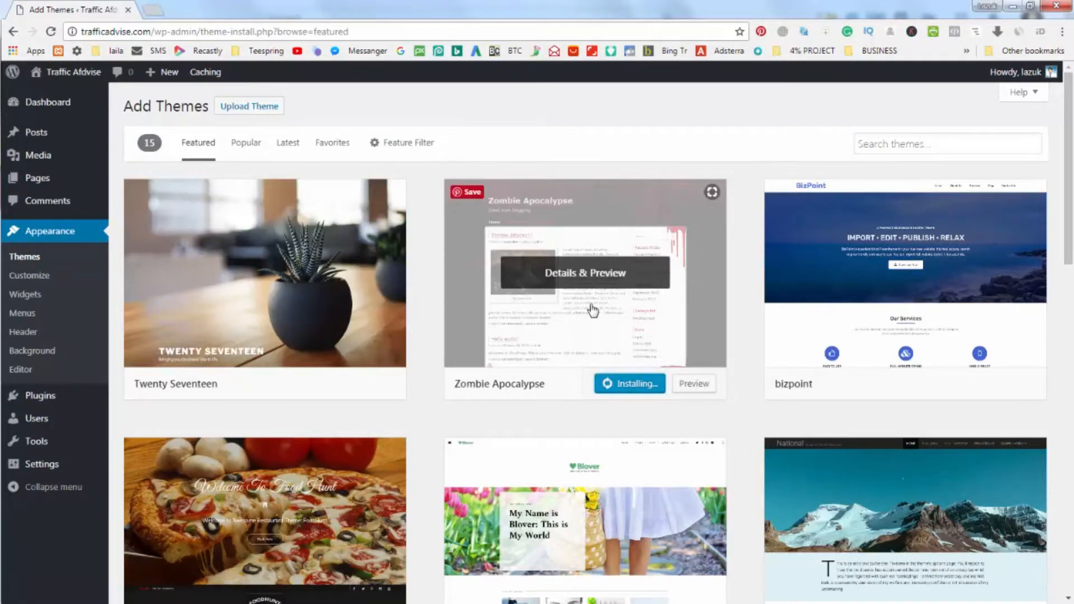
pyautogui.click(625, 384)
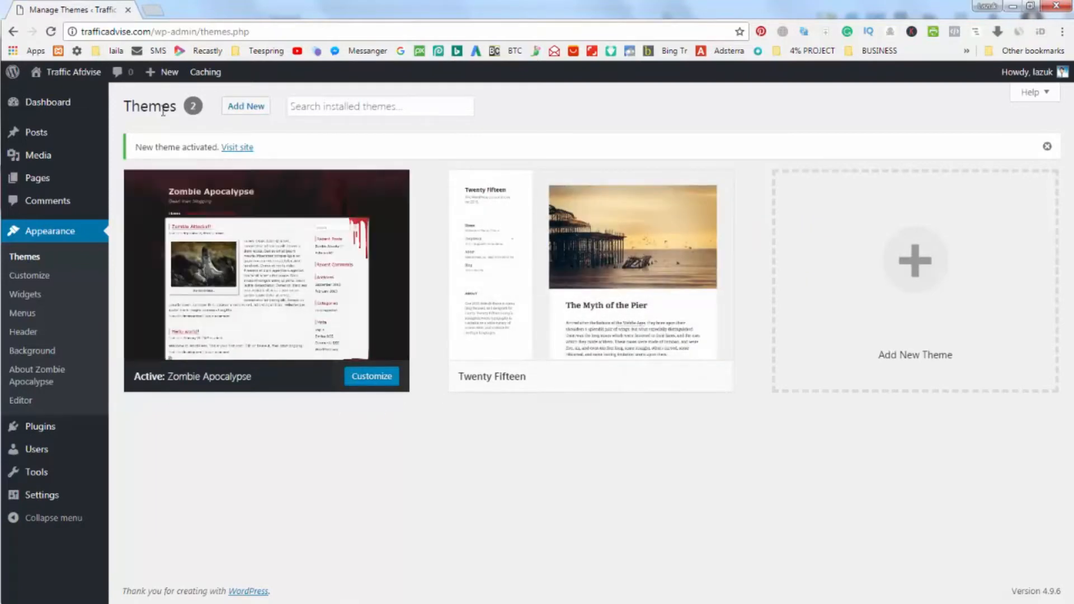
# View the live site with the Zombie Apocalypse theme in a new tab and return to the theme management page
pyautogui.rightClick(231, 145)
pyautogui.click(243, 151)
pyautogui.click(182, 9)
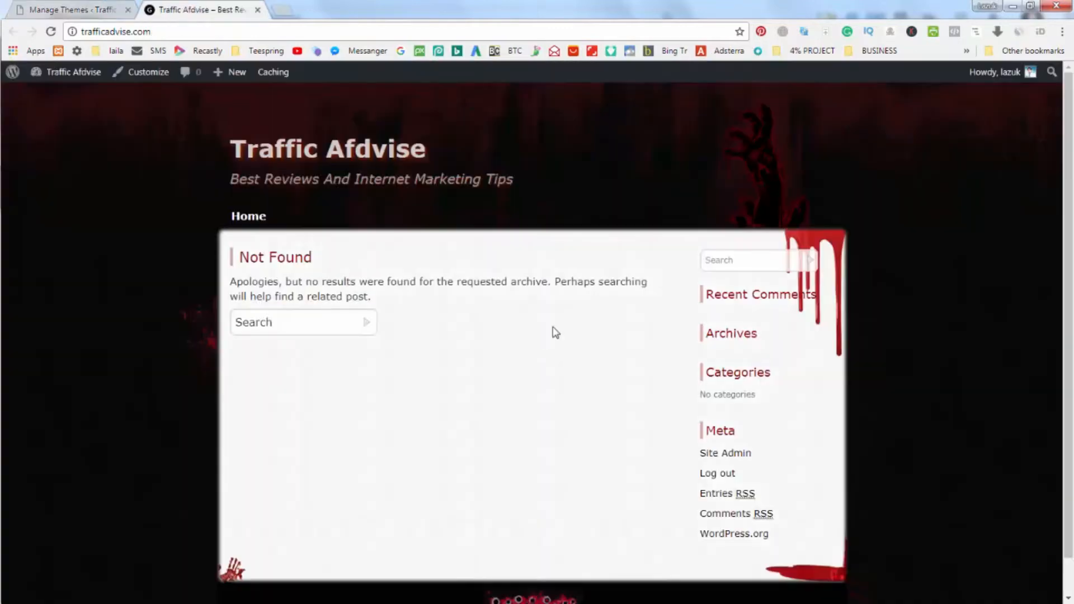
pyautogui.scroll(-1, 556, 334)
pyautogui.scroll(1, 555, 336)
pyautogui.click(109, 8)
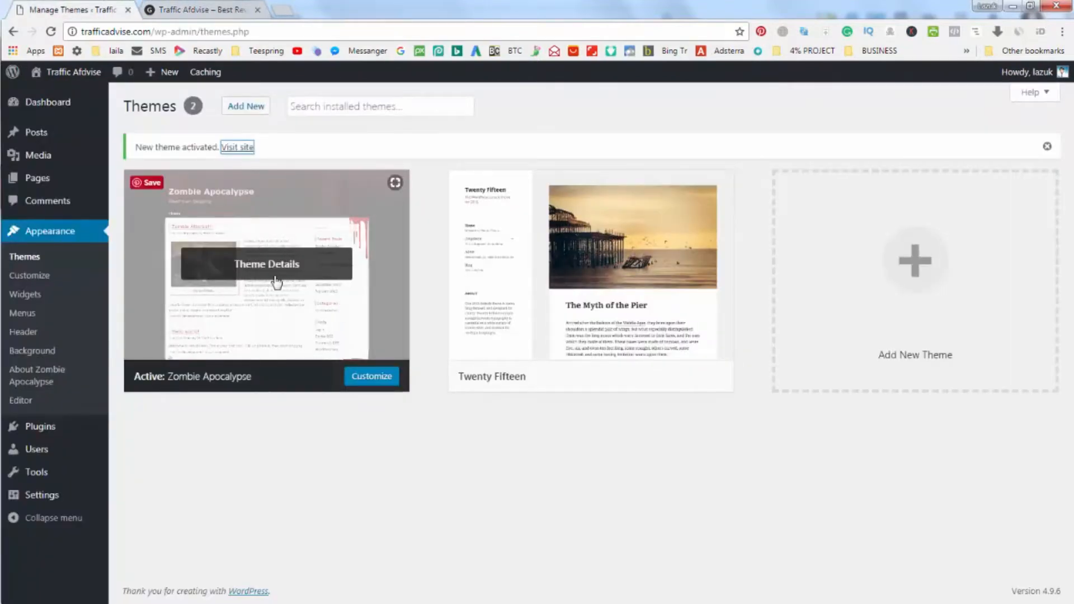
# In Zombie Apocalypse's Main Index Template (index.php), delete all code from get_header() through get_footer() and update the file
pyautogui.click(20, 400)
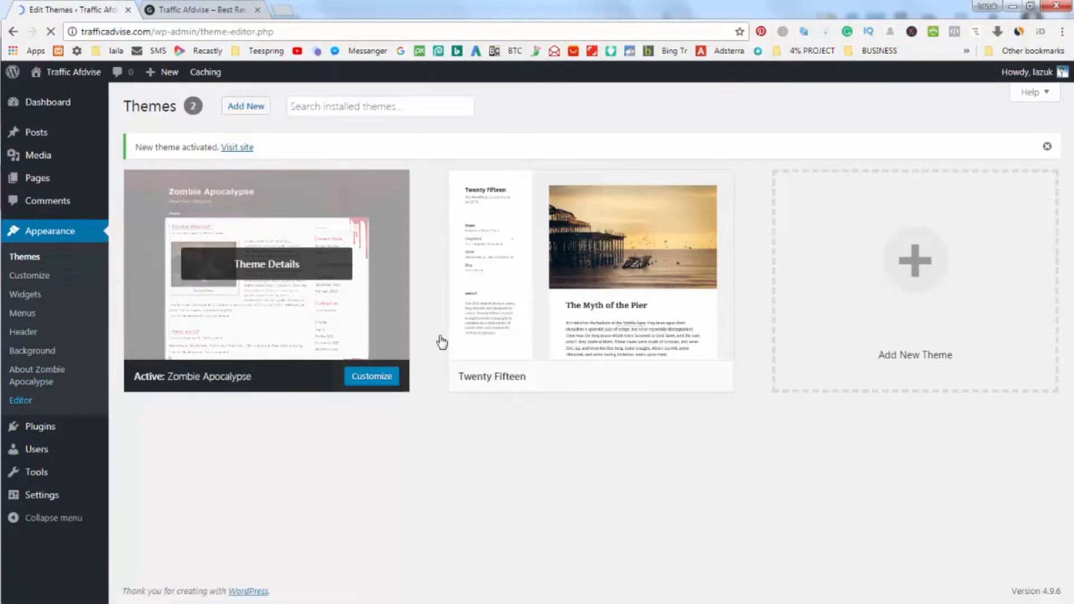
pyautogui.scroll(-5, 987, 312)
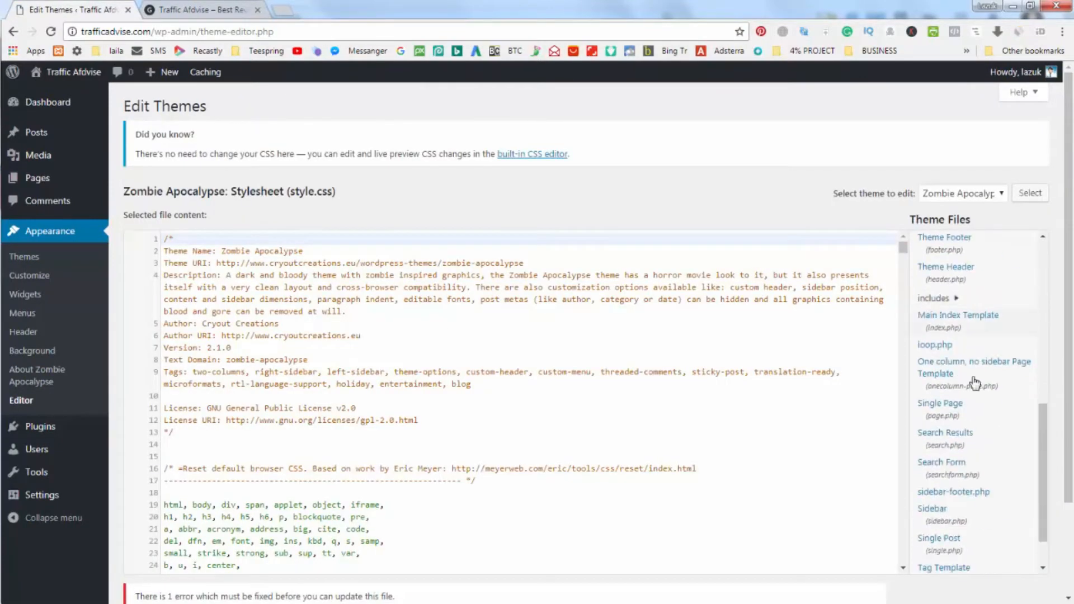
pyautogui.click(963, 325)
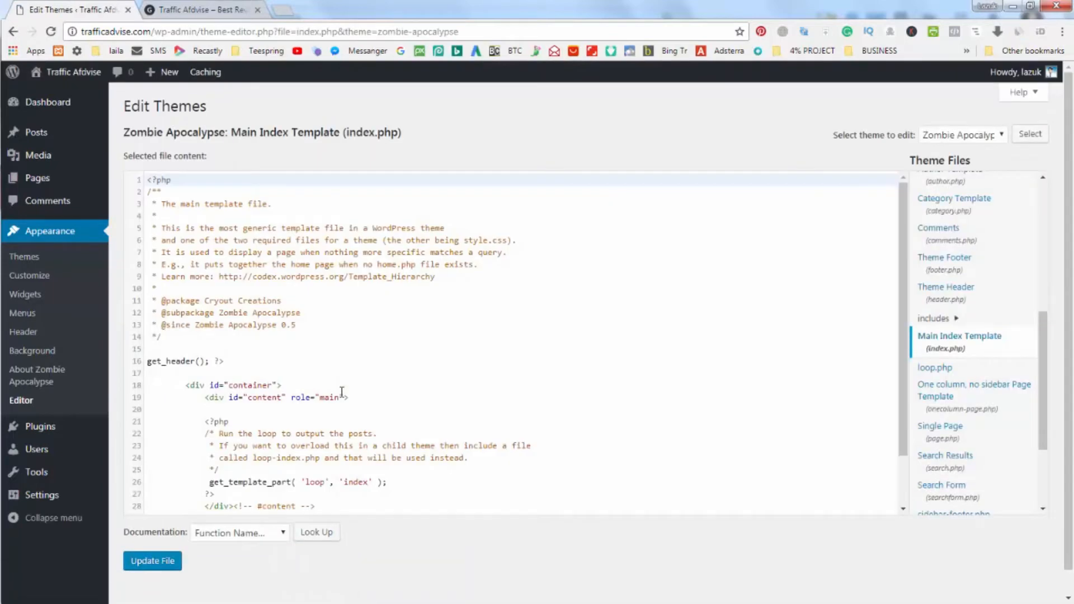
pyautogui.moveTo(147, 359); pyautogui.dragTo(289, 493)
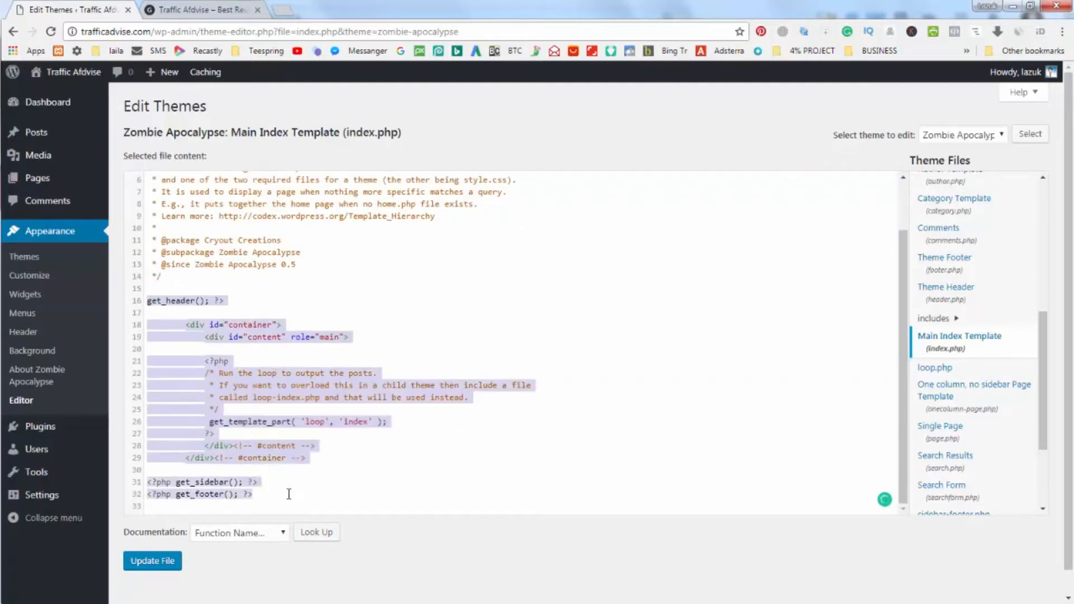
pyautogui.press('BackSpace')
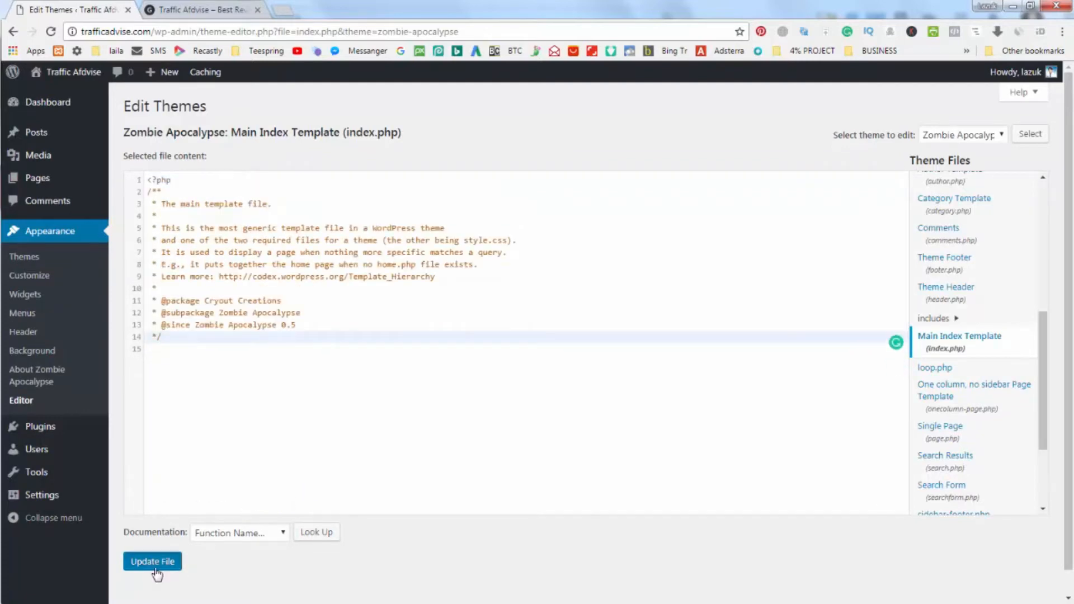
pyautogui.click(157, 565)
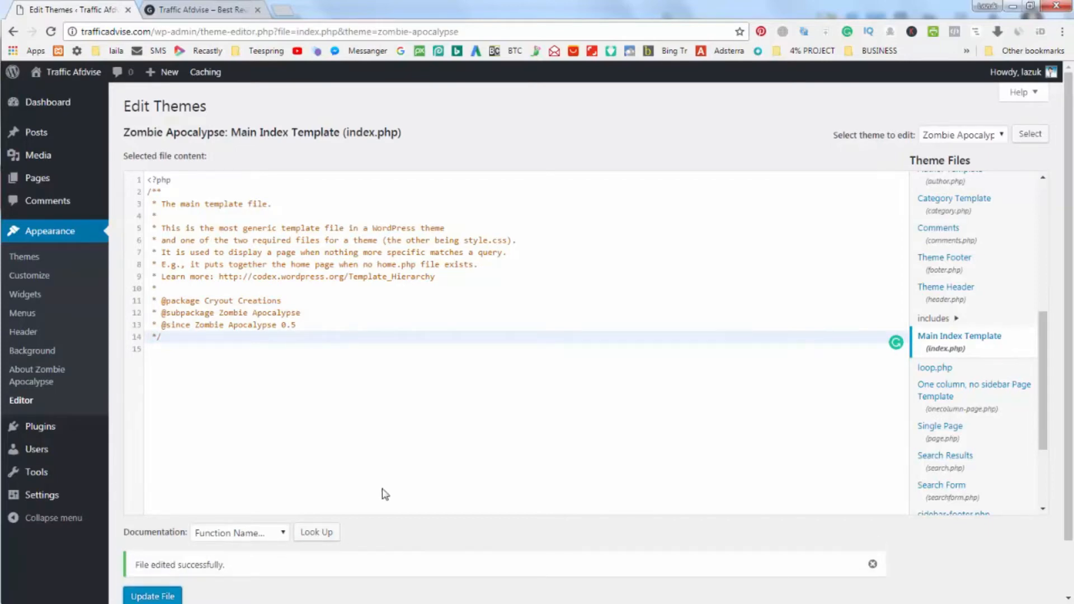
# Reload the live site to check the effect of the edited template, and return to the theme editor
pyautogui.click(185, 8)
pyautogui.rightClick(886, 180)
pyautogui.click(929, 223)
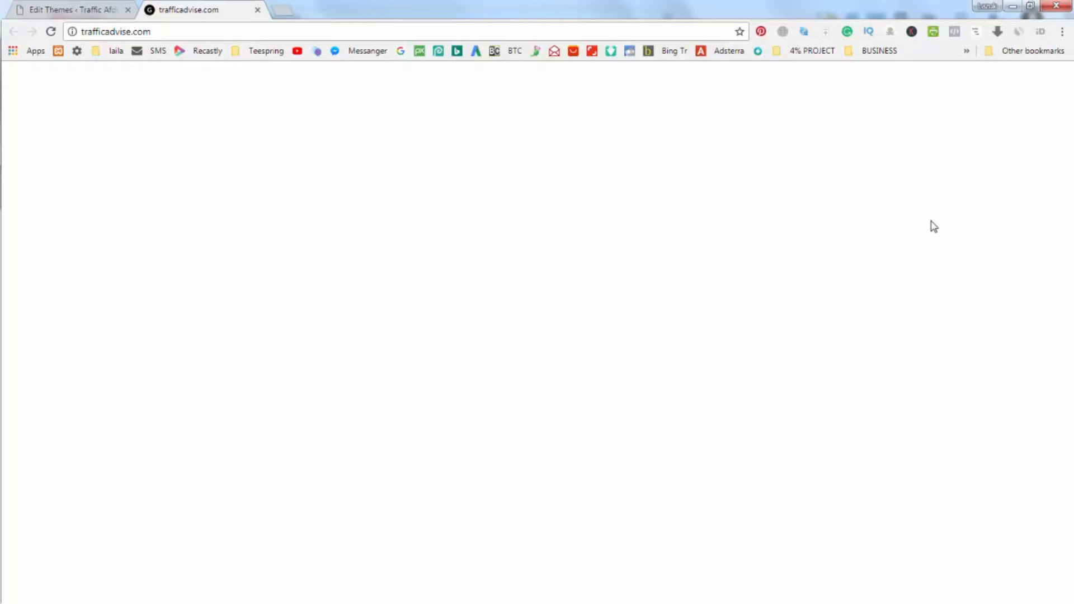
pyautogui.click(109, 8)
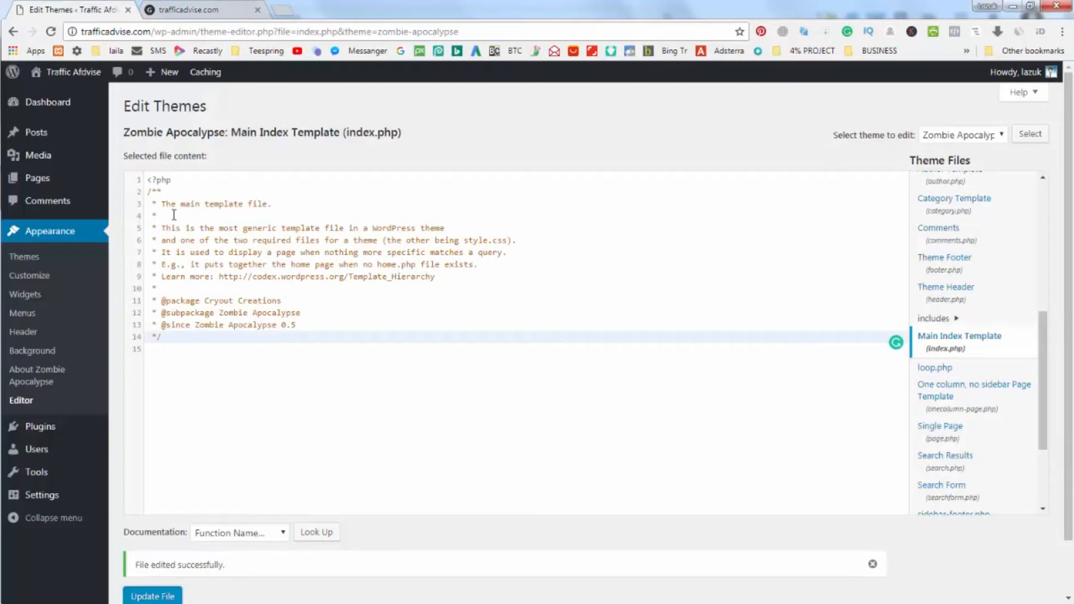
# Activate the Twenty Fifteen theme and check how the live site displays with it
pyautogui.click(28, 260)
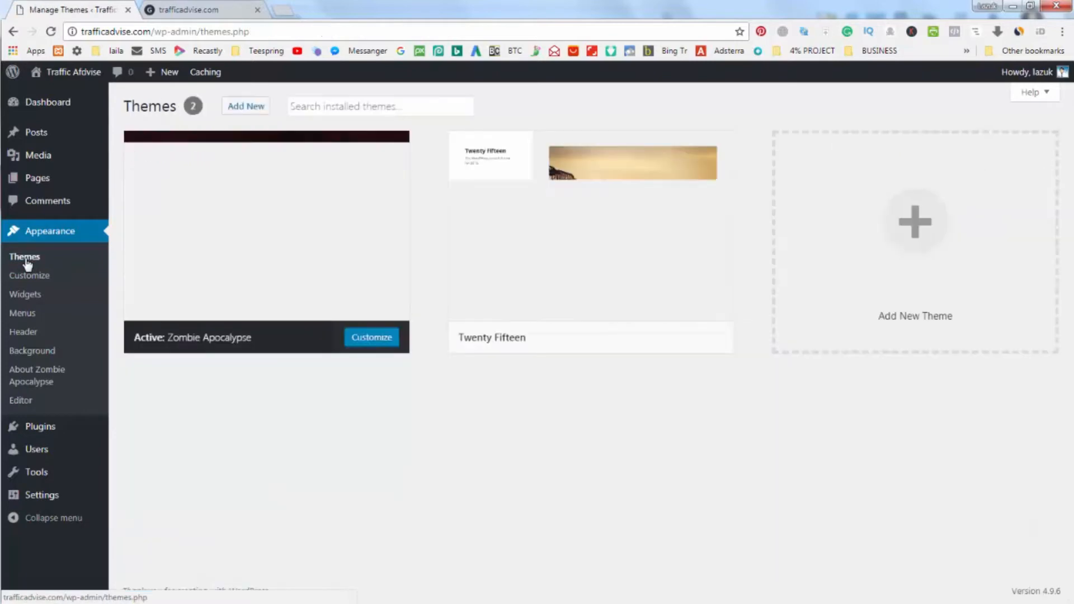
pyautogui.moveTo(582, 338)
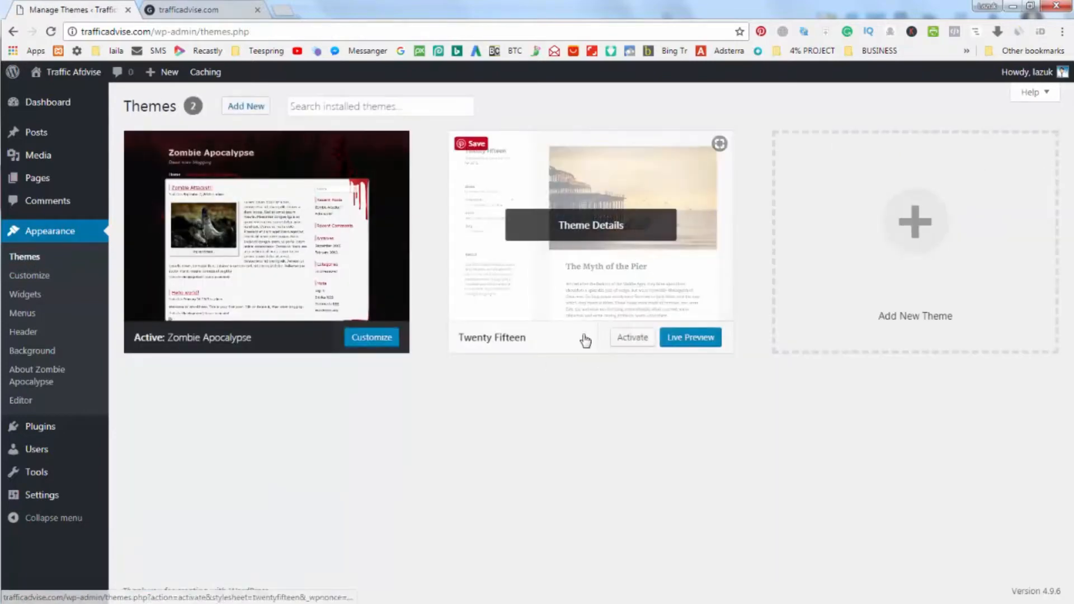
pyautogui.click(638, 340)
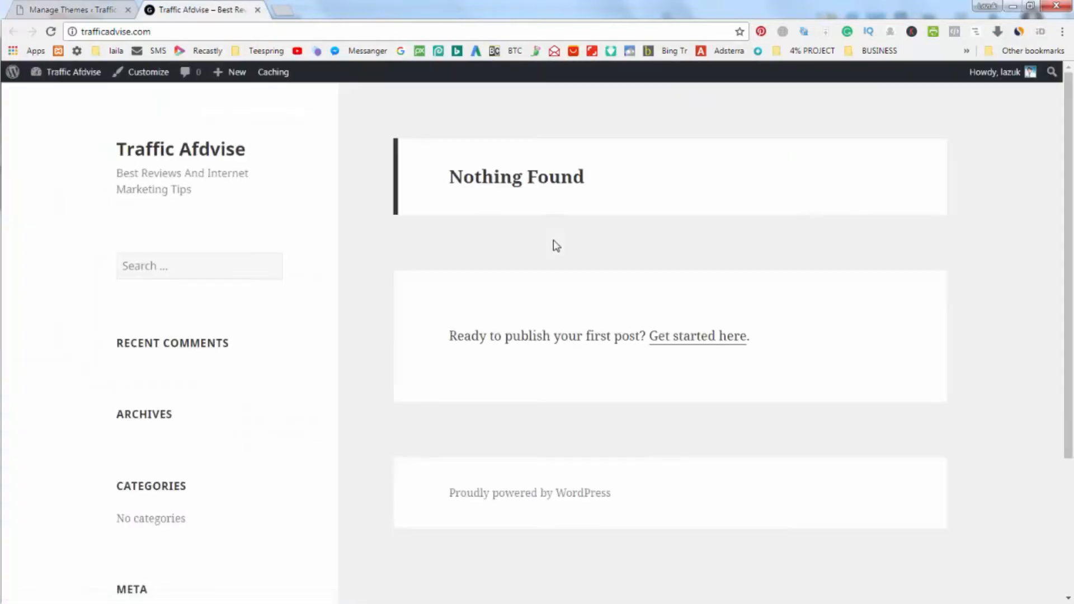
pyautogui.scroll(-3, 556, 247)
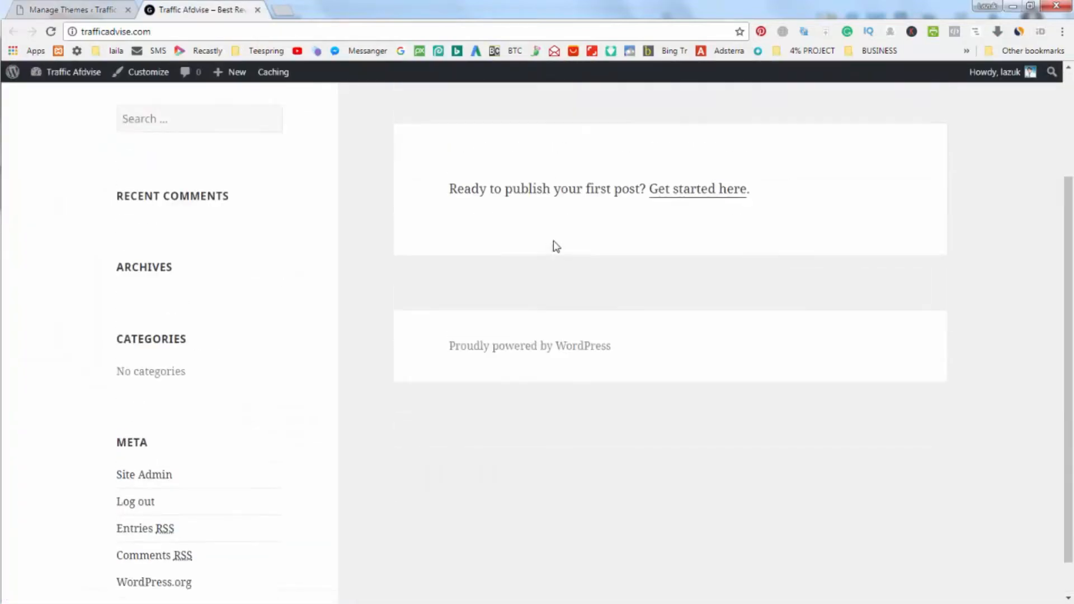
pyautogui.scroll(3, 557, 246)
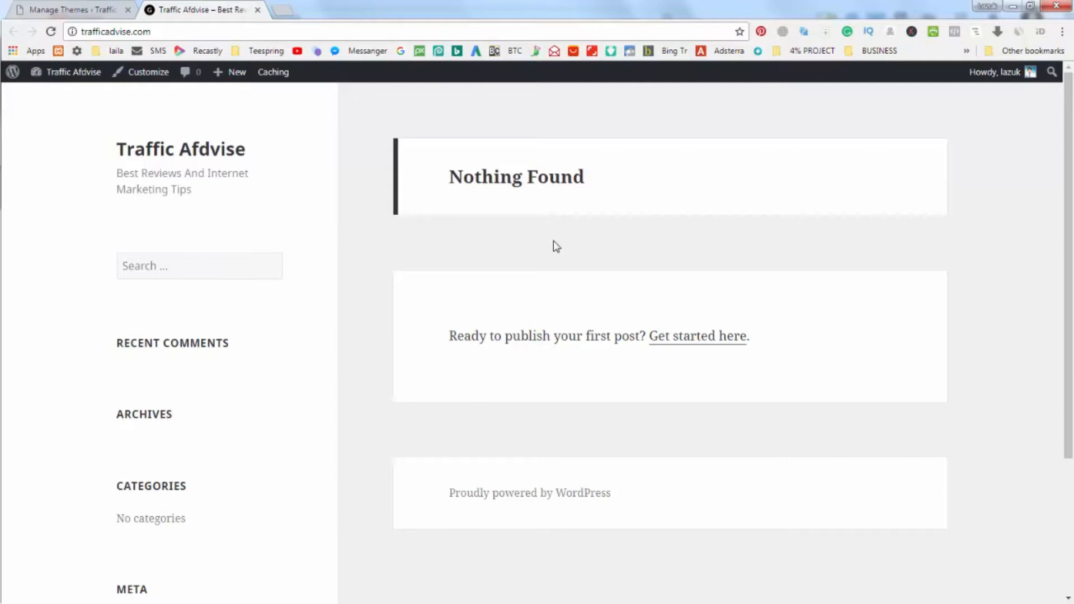
pyautogui.click(73, 8)
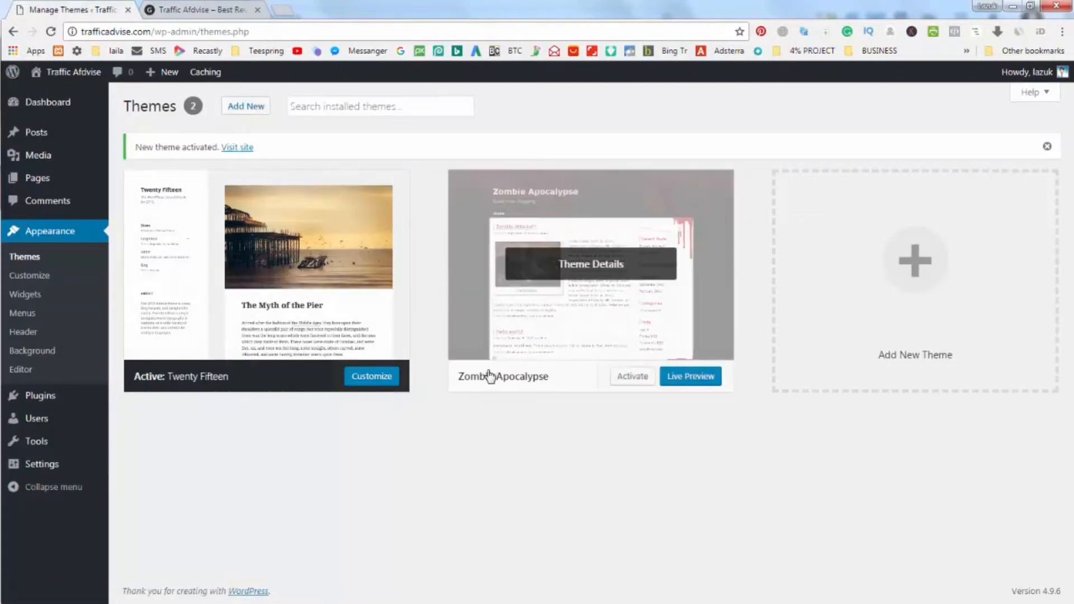
# Reactivate the Zombie Apocalypse theme and reload the live site to check it
pyautogui.click(630, 378)
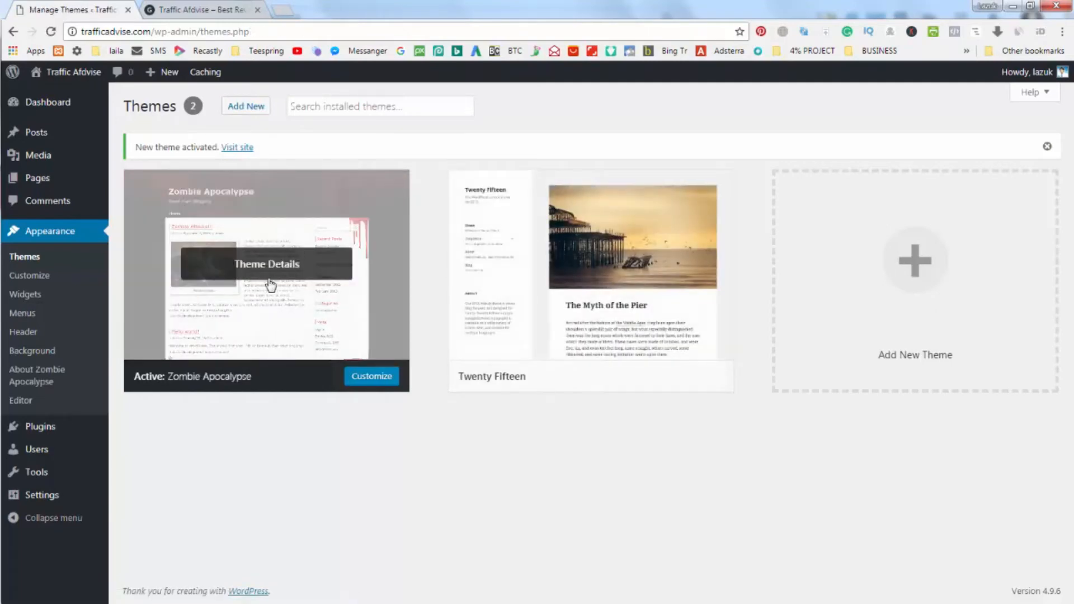
pyautogui.click(189, 6)
pyautogui.click(67, 7)
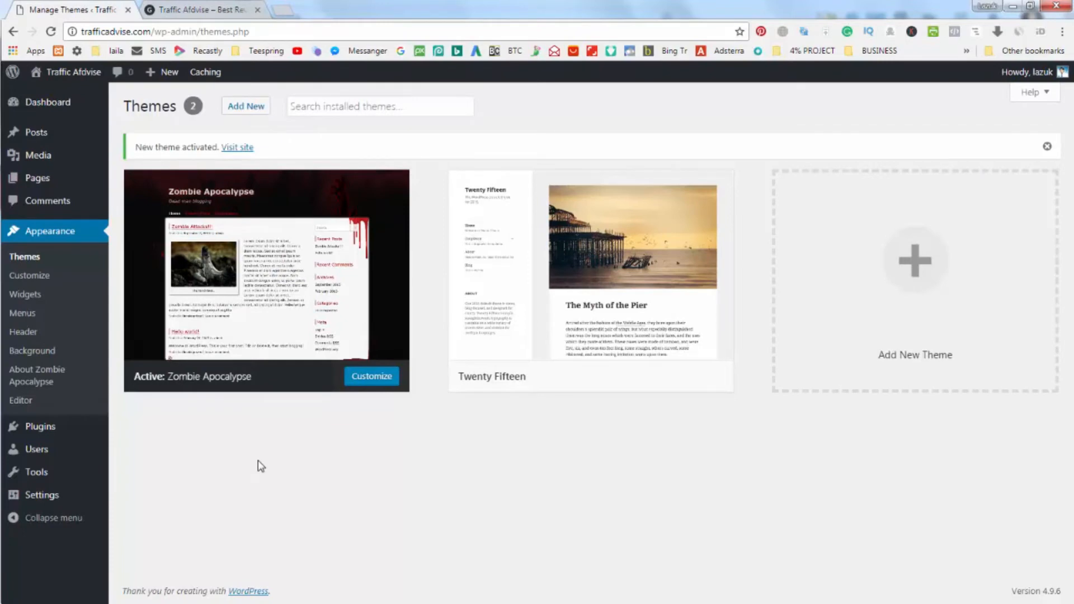
pyautogui.click(193, 10)
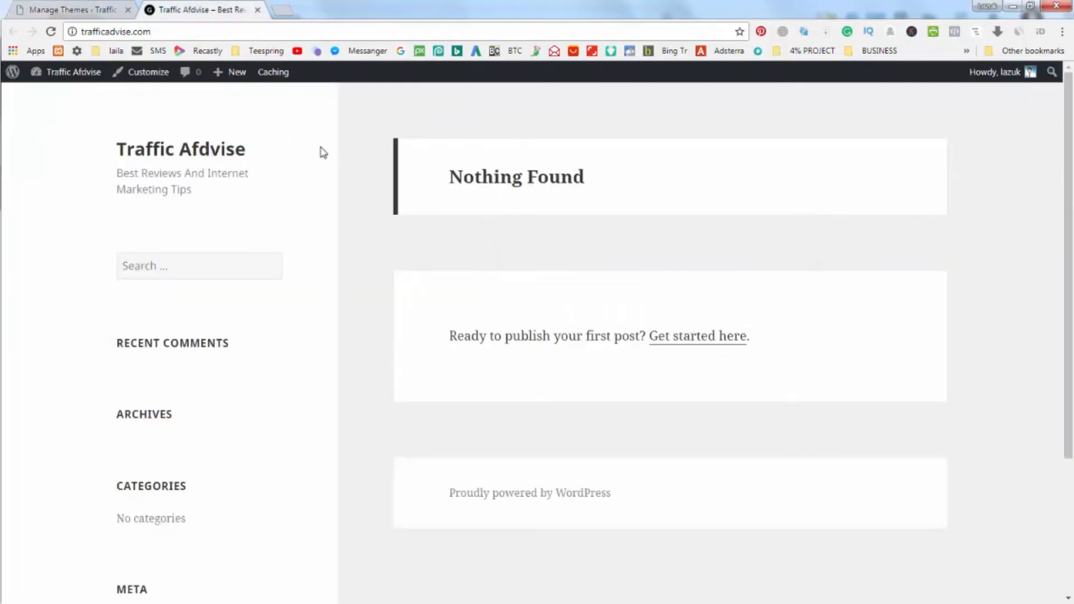
pyautogui.rightClick(364, 133)
pyautogui.click(381, 168)
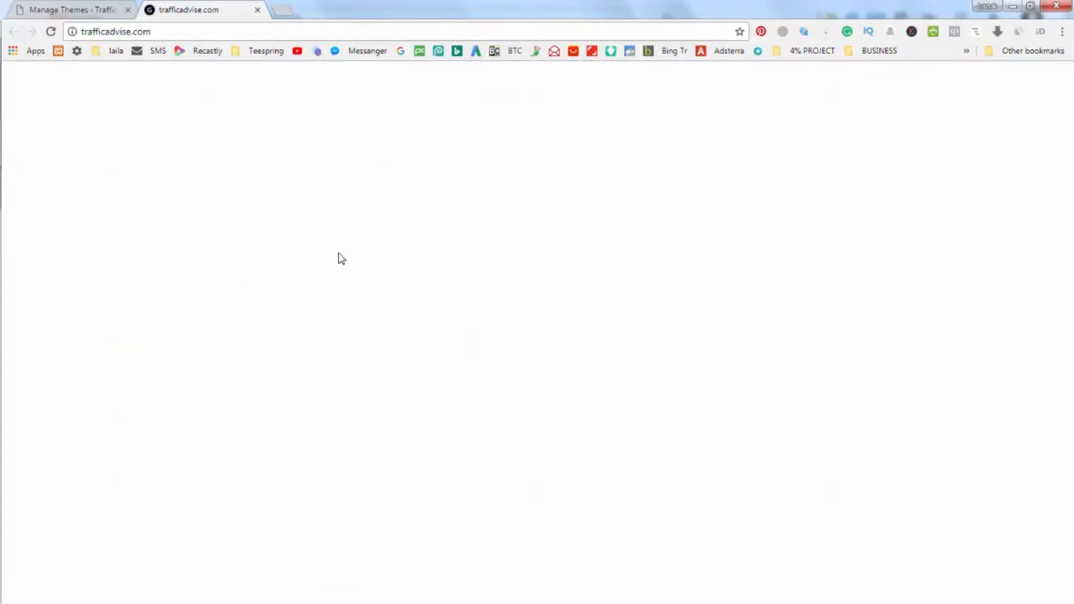
# Open trafficadvise.com/cpanel in a new tab and log in to the hosting control panel with the prefilled credentials
pyautogui.click(282, 11)
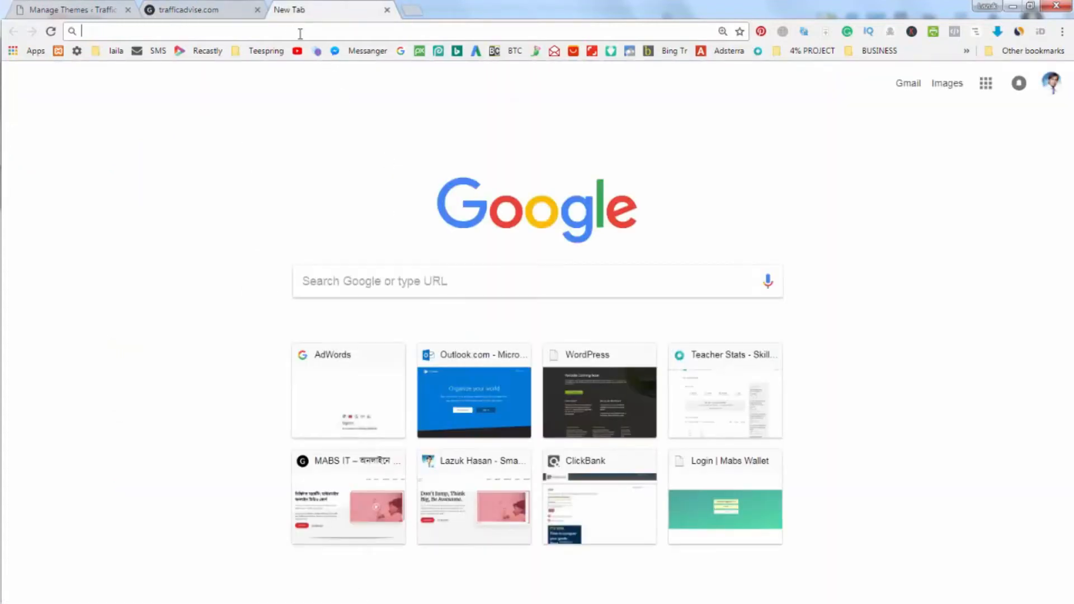
pyautogui.write('traffic')
pyautogui.press('Right')
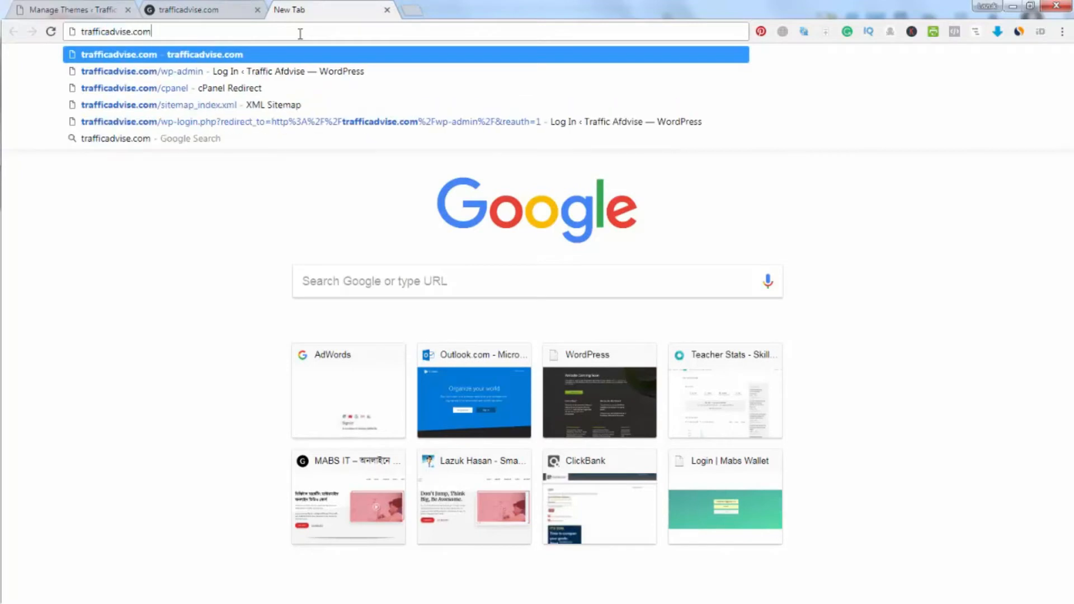
pyautogui.write('/')
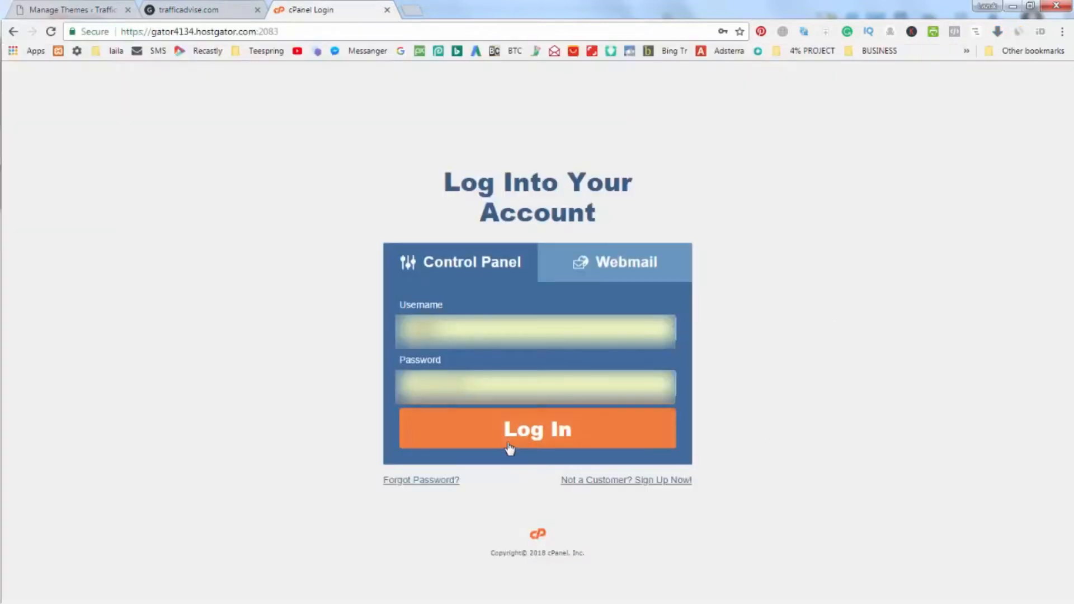
pyautogui.click(511, 442)
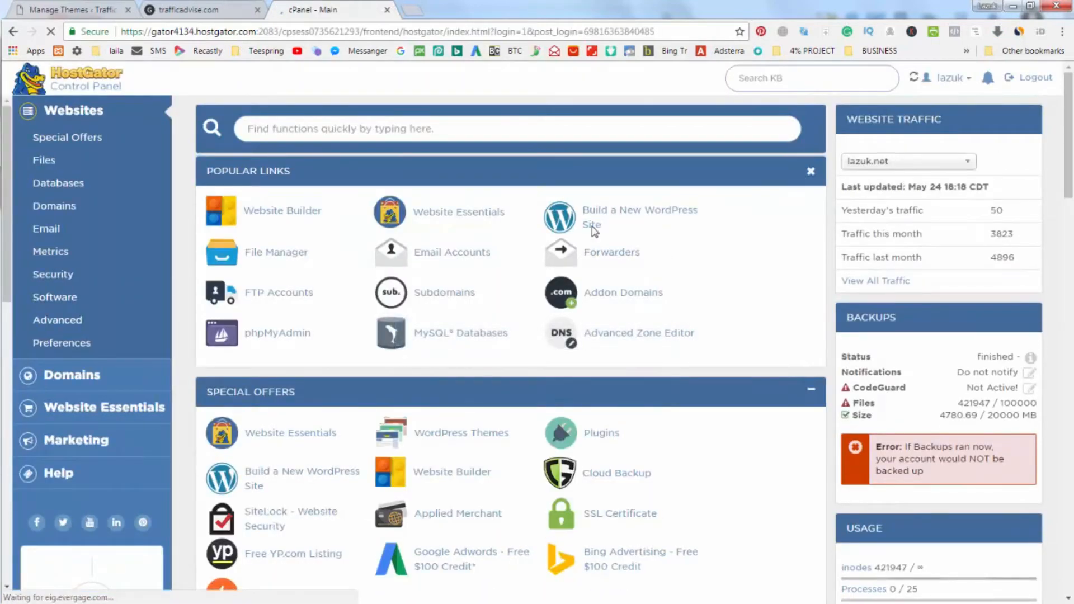
# Open the cPanel File Manager and go to the trafficadvise.com/wp-content/themes folder
pyautogui.click(273, 256)
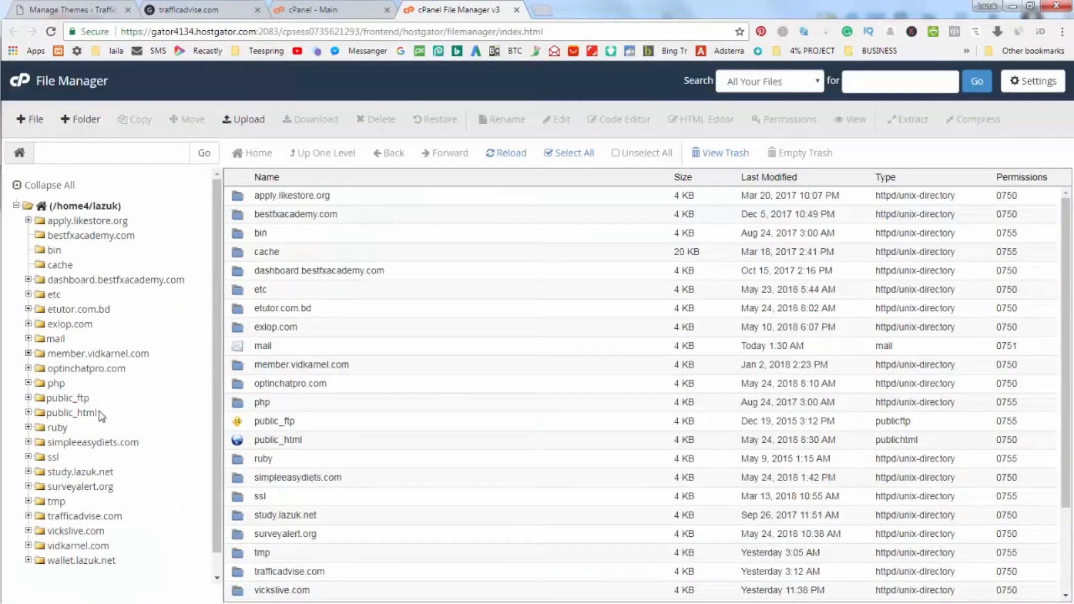
pyautogui.click(85, 516)
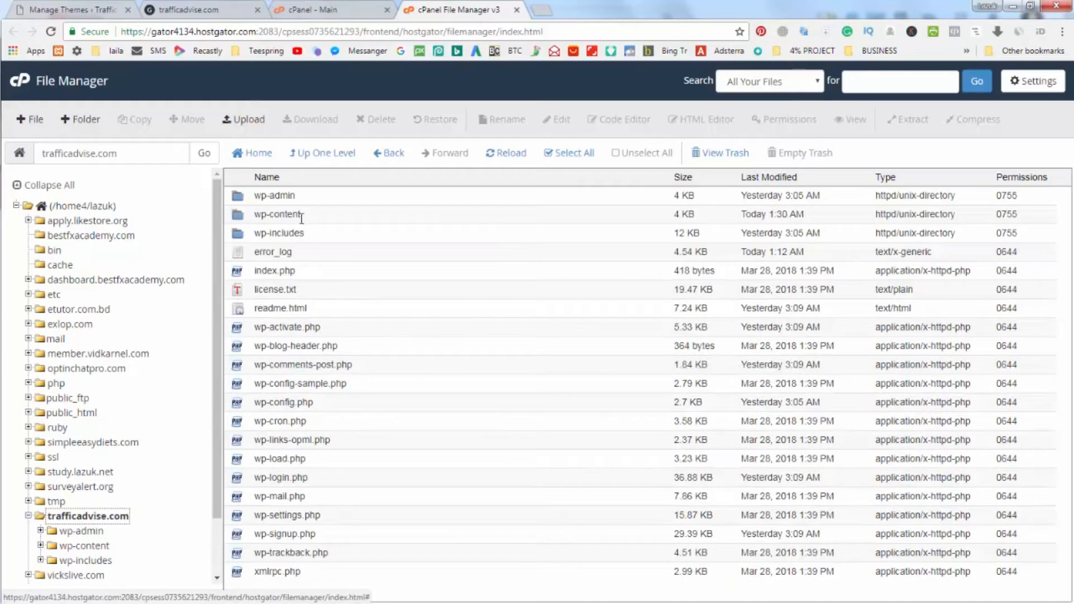
pyautogui.doubleClick(256, 215)
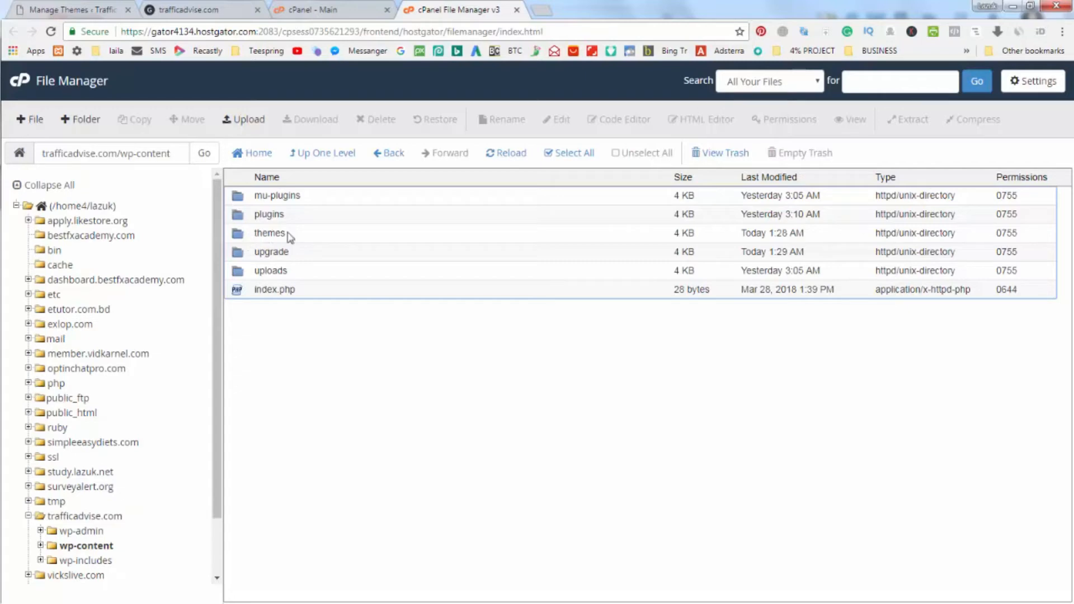
pyautogui.doubleClick(241, 234)
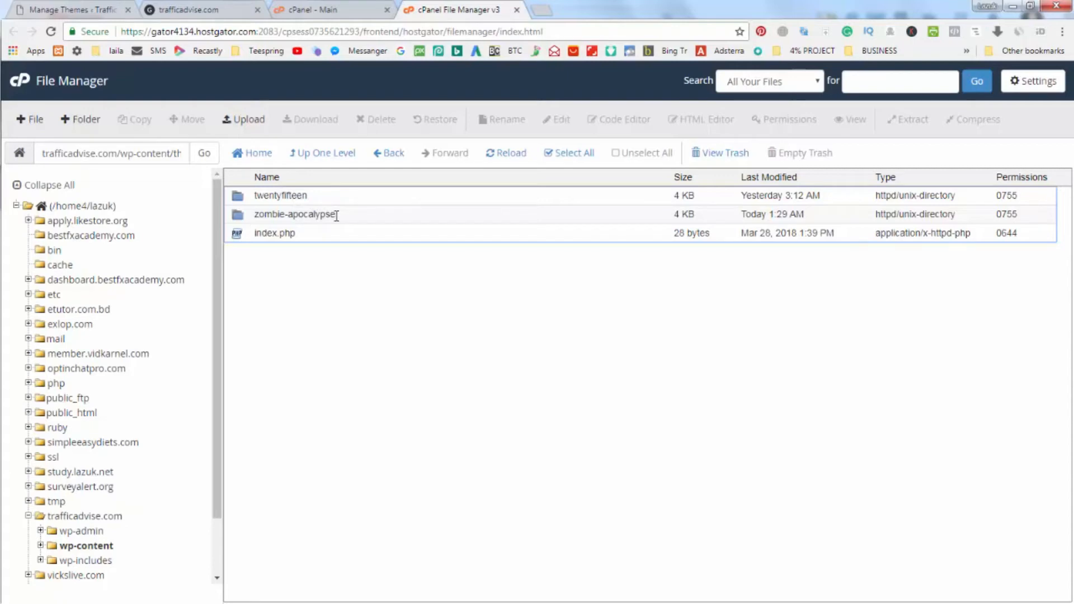
# Permanently delete the zombie-apocalypse theme folder, skipping the trash
pyautogui.click(247, 220)
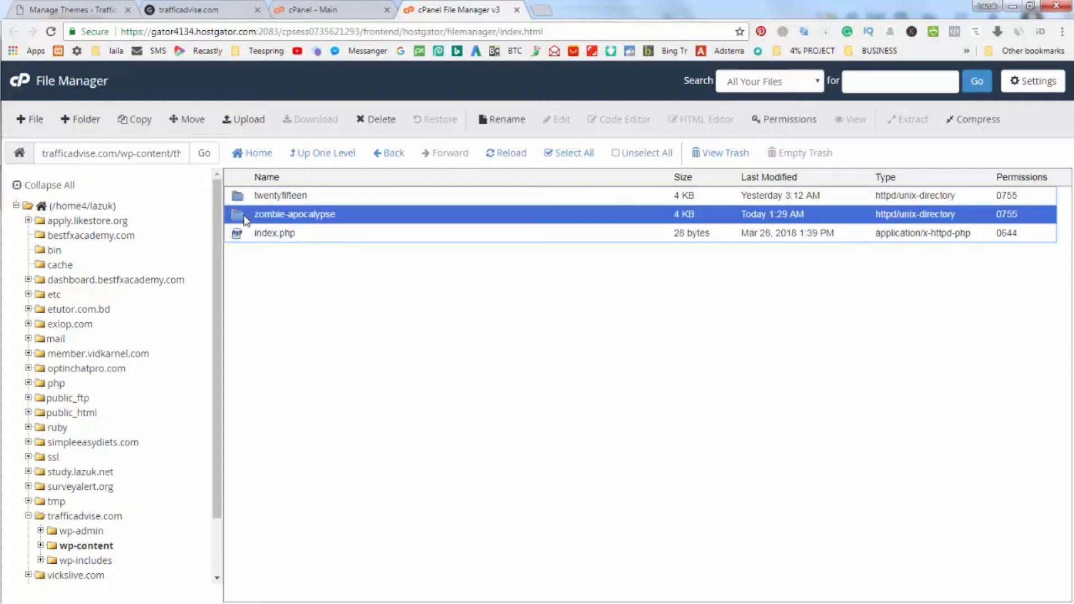
pyautogui.click(377, 119)
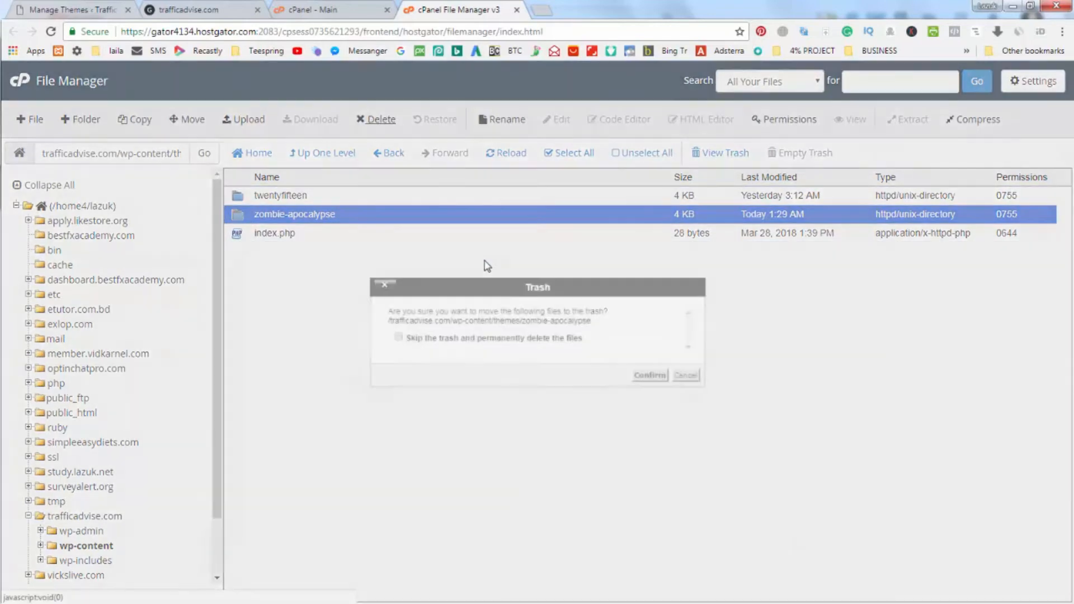
pyautogui.click(480, 340)
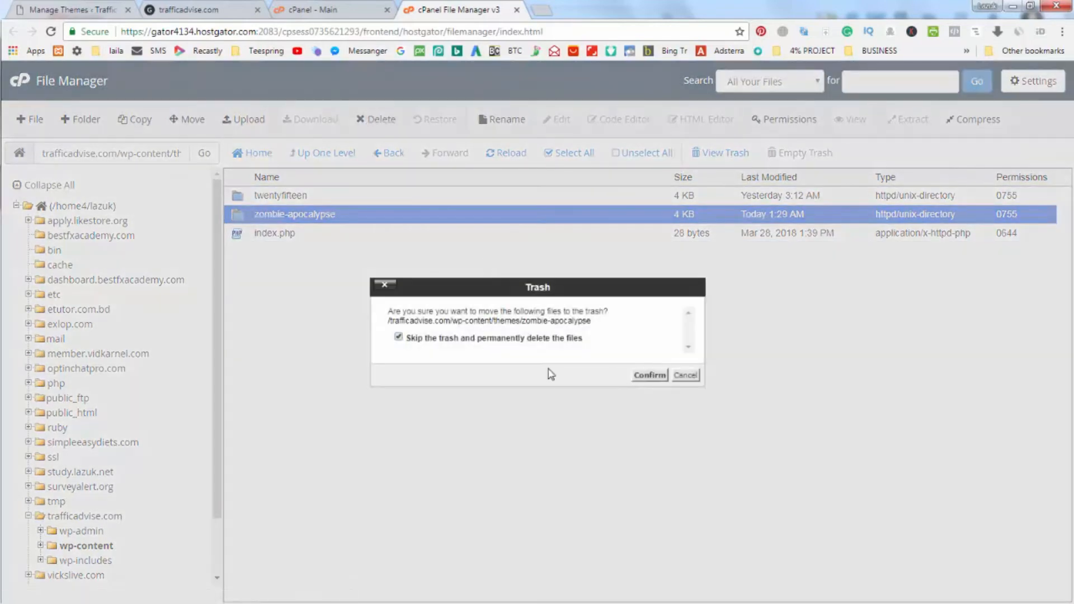
pyautogui.click(649, 375)
# Reload the live trafficadvise.com site and read the message it shows
pyautogui.click(193, 9)
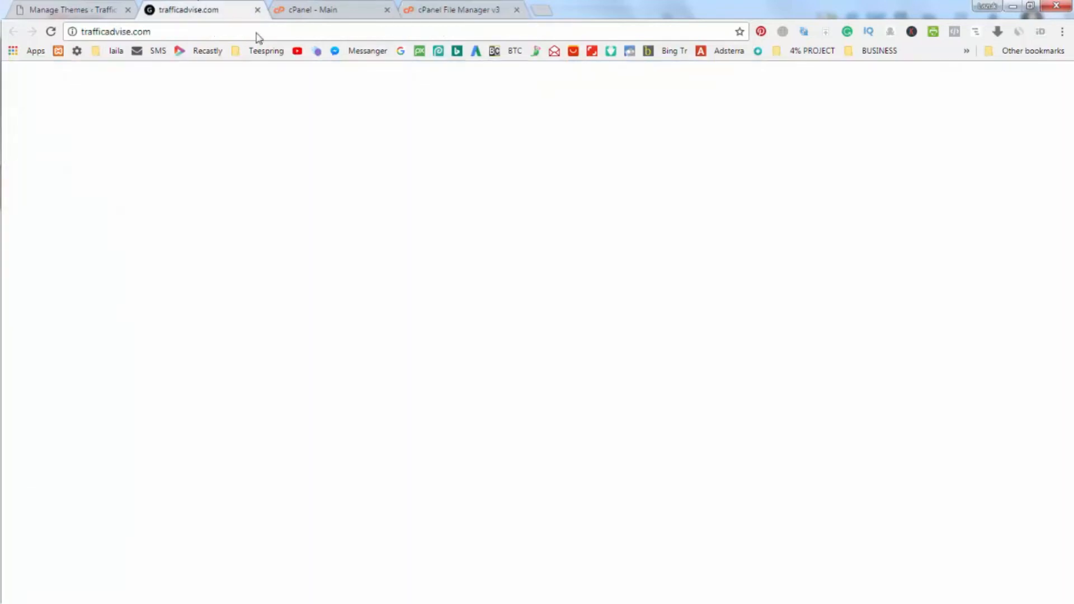
pyautogui.rightClick(426, 167)
pyautogui.click(457, 205)
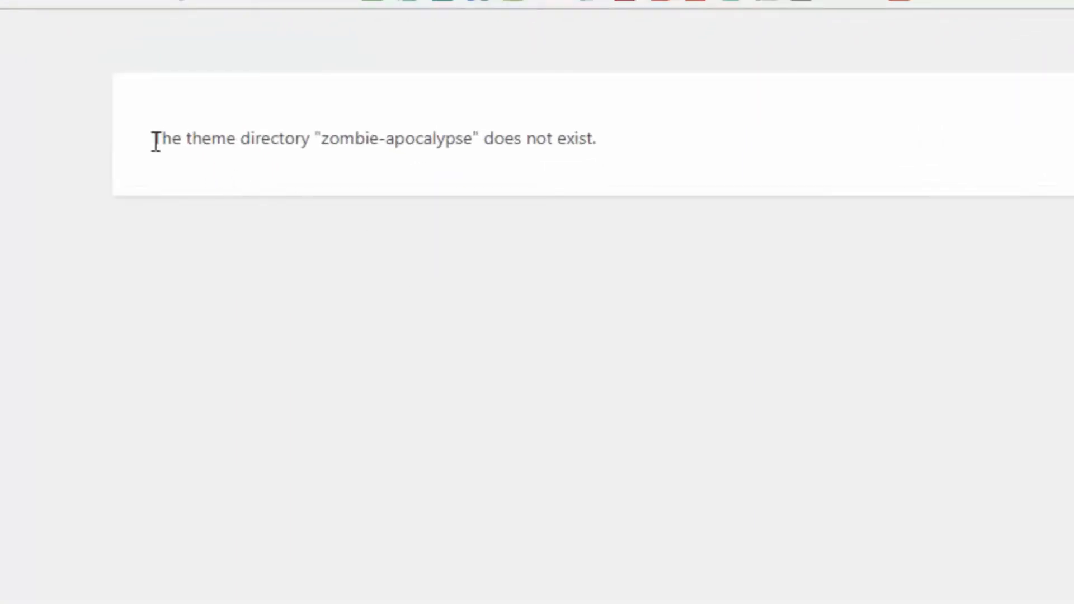
pyautogui.moveTo(154, 140); pyautogui.dragTo(598, 131)
pyautogui.click(290, 155)
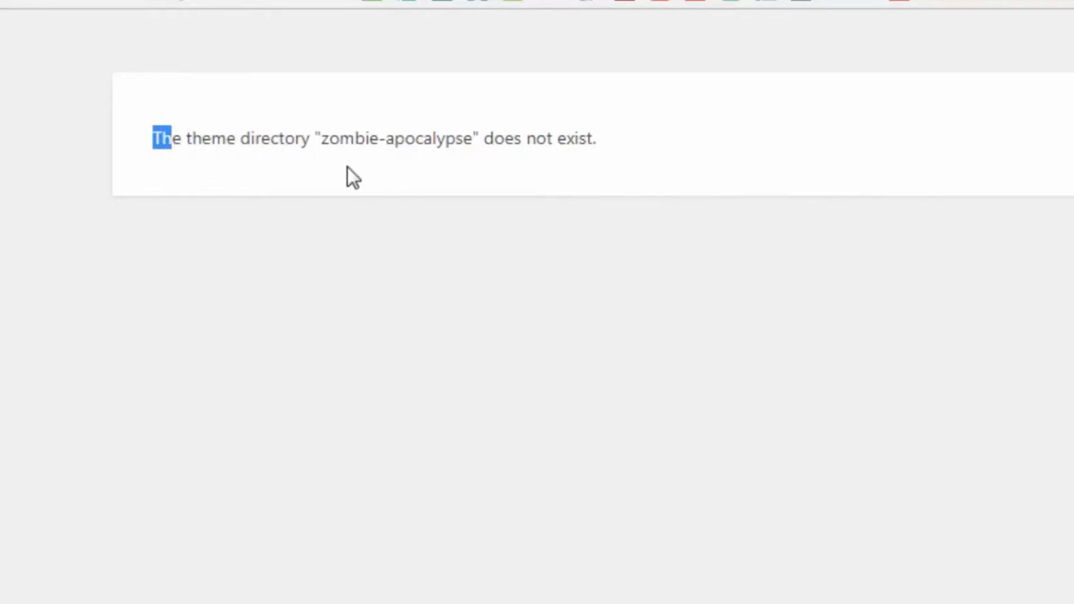
# Copy the theme directory name zombie-apocalypse from the message on the live site
pyautogui.moveTo(322, 140); pyautogui.dragTo(476, 130)
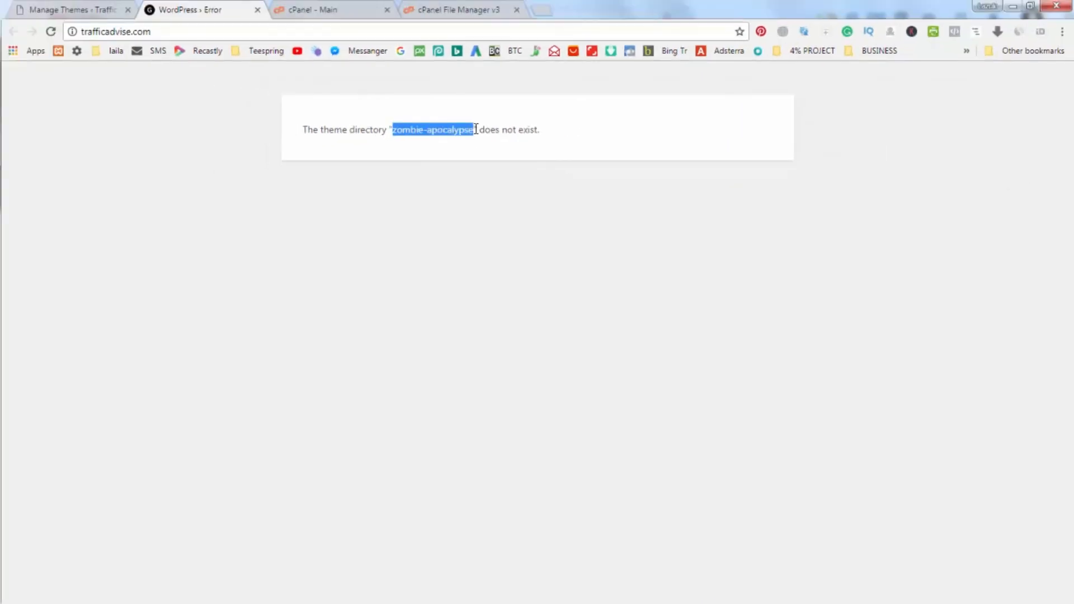
pyautogui.rightClick(459, 131)
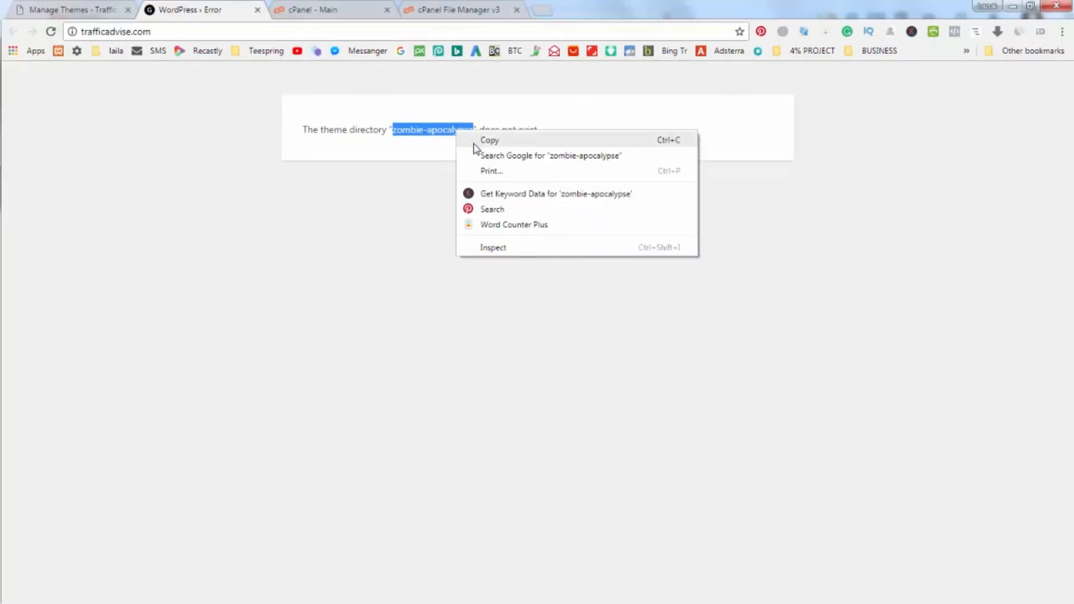
pyautogui.click(475, 141)
# Back in the File Manager, create a new folder named zombie-apocalypse inside the themes folder
pyautogui.click(313, 9)
pyautogui.click(458, 10)
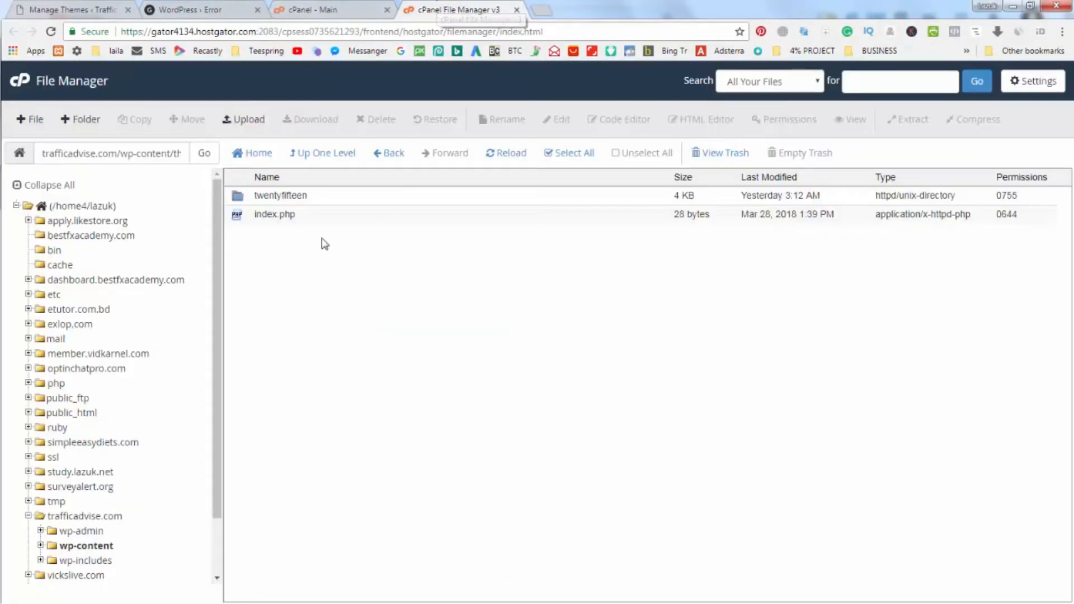
pyautogui.click(81, 120)
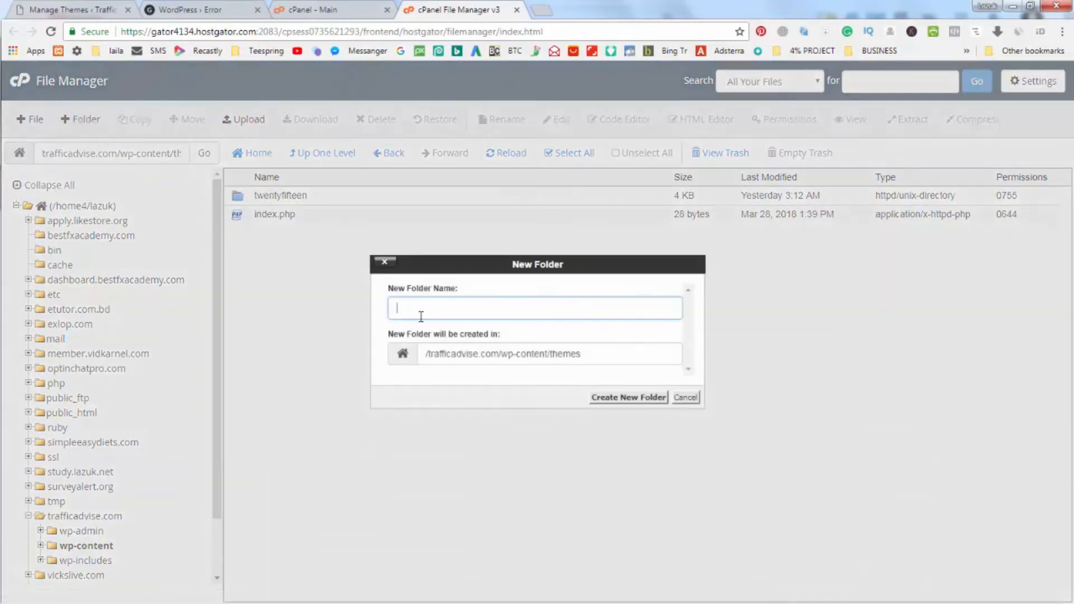
pyautogui.write('zombie-apocalypse')
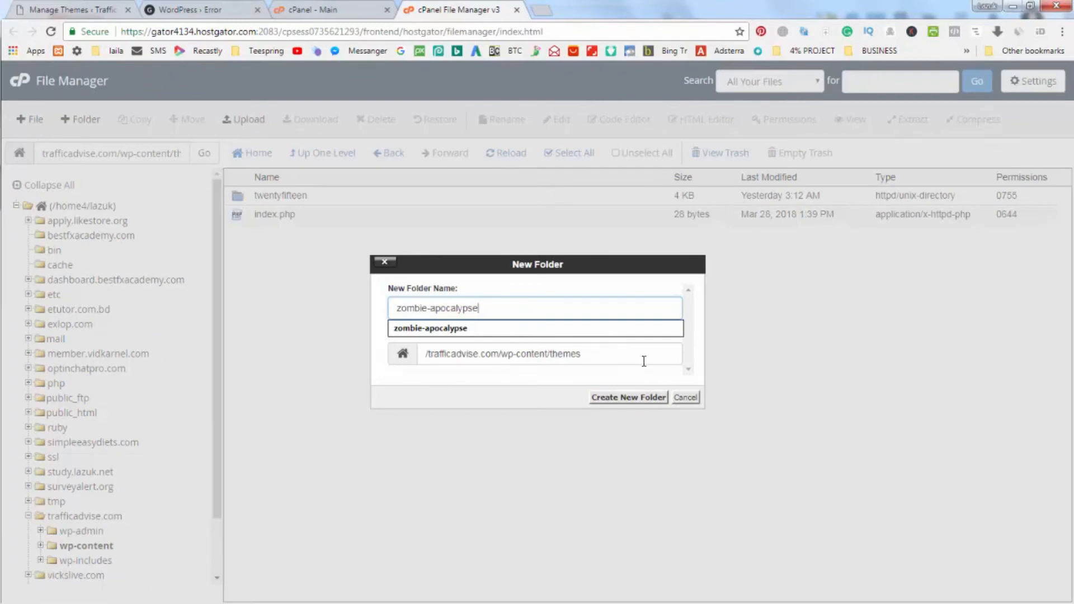
pyautogui.click(635, 398)
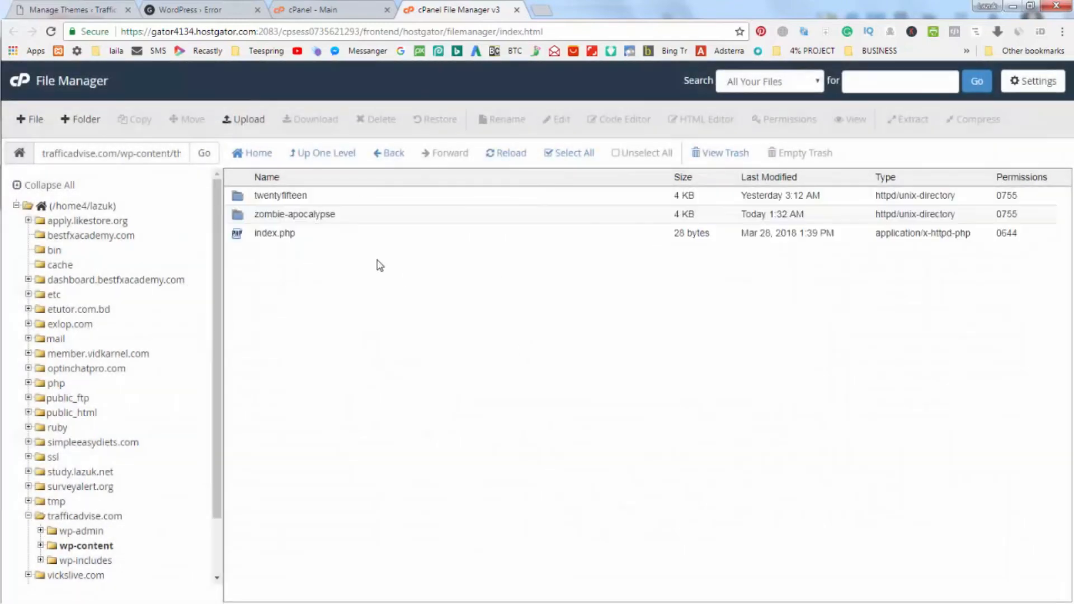
# Open the new zombie-apocalypse folder, copy its full path into a Notepad note, and return to the File Manager
pyautogui.doubleClick(242, 216)
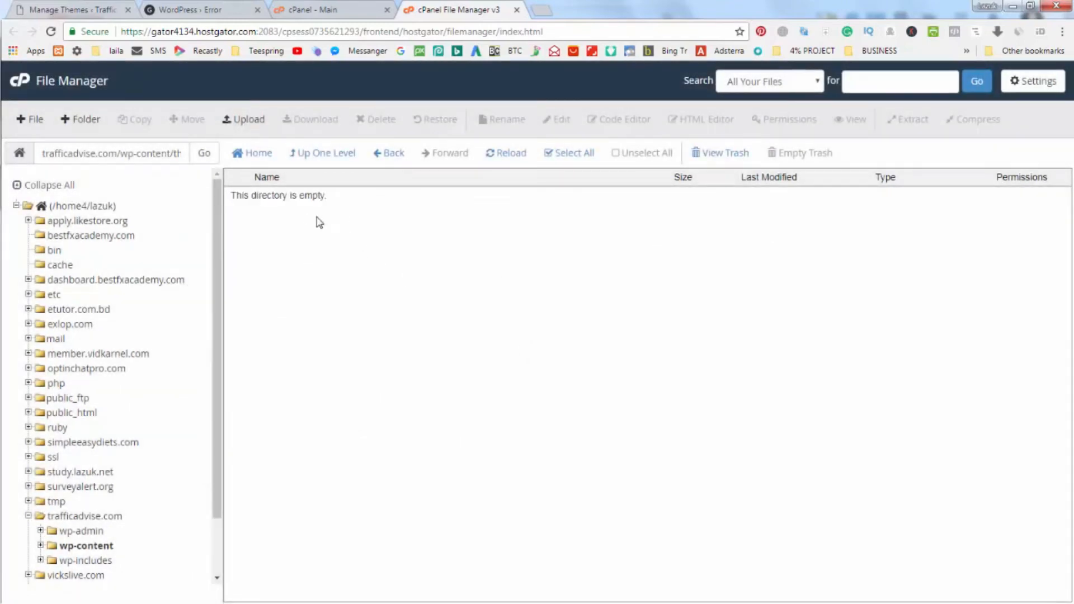
pyautogui.click(160, 153)
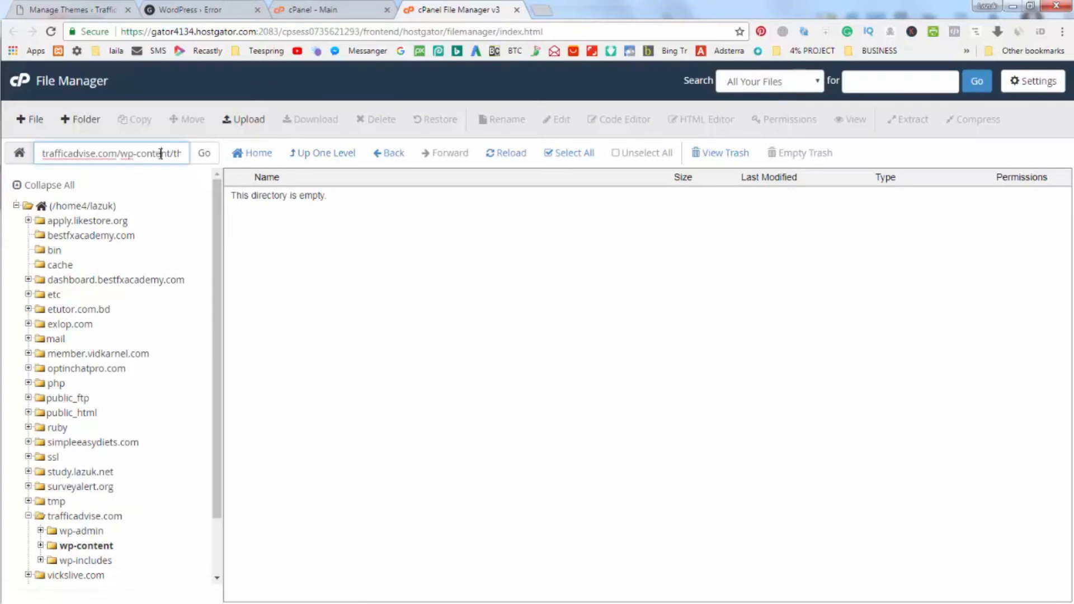
pyautogui.tripleClick(161, 153)
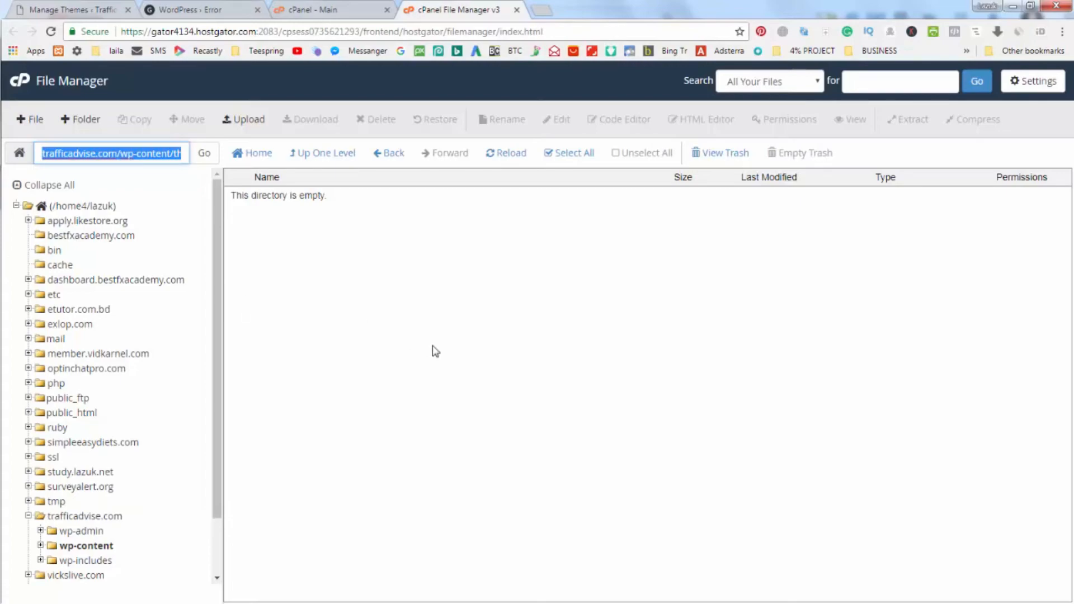
pyautogui.press('super+d')
pyautogui.moveTo(2, 244)
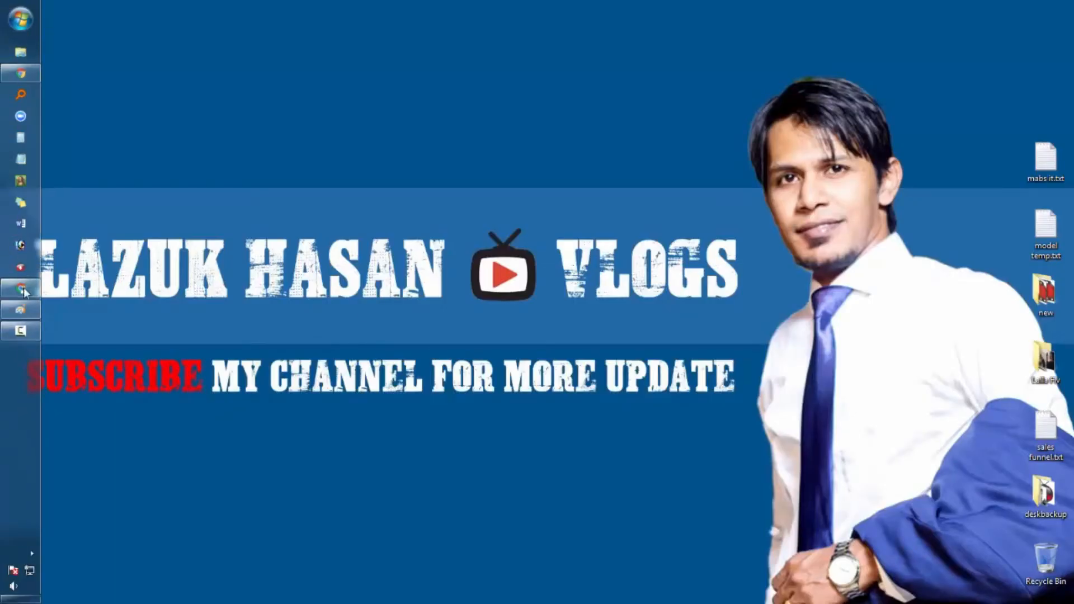
pyautogui.click(21, 167)
pyautogui.hotkey('ctrl', 'v')
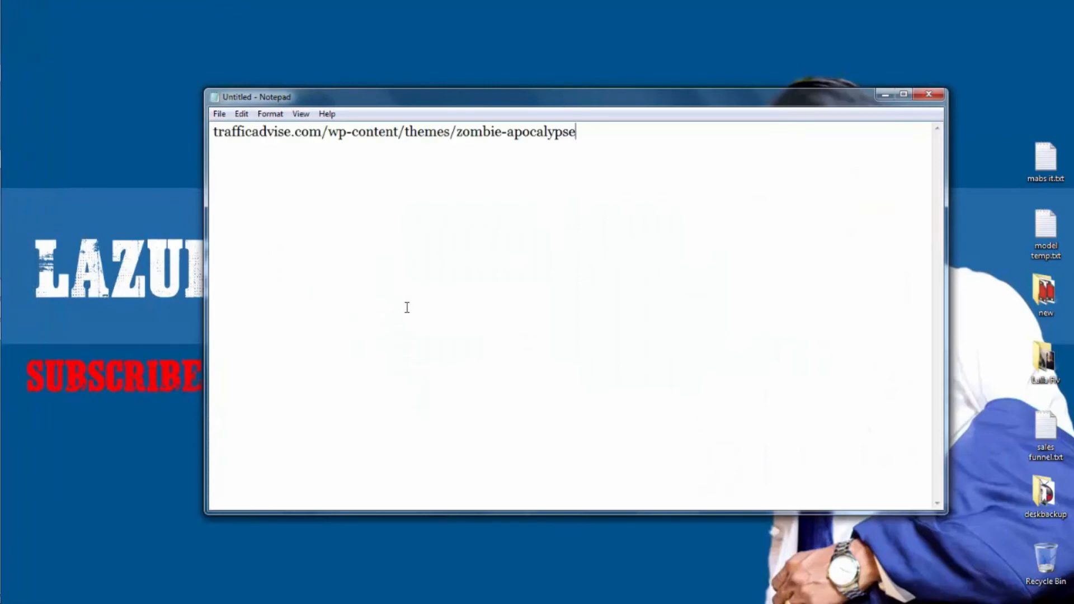
pyautogui.press('super+Tab')
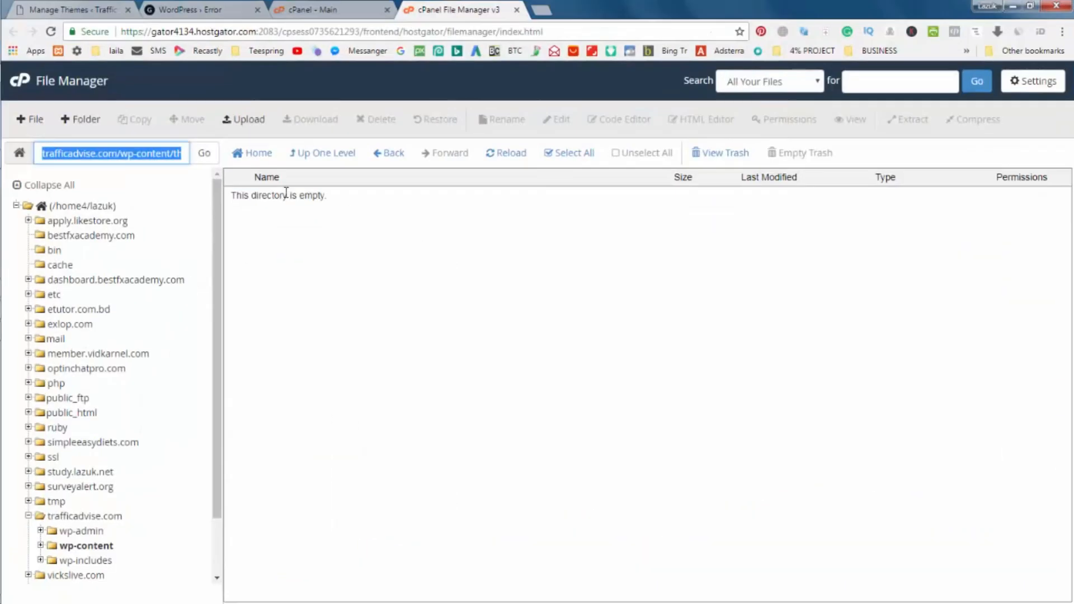
# Go to the twentyfifteen theme folder, select all its files and folders, and start copying them
pyautogui.click(320, 152)
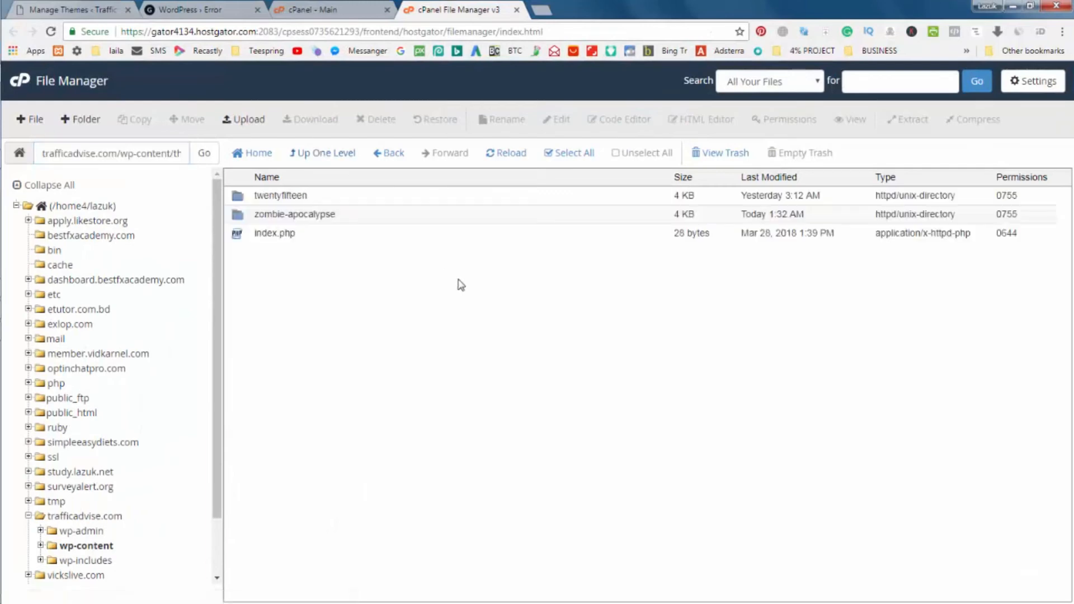
pyautogui.doubleClick(239, 197)
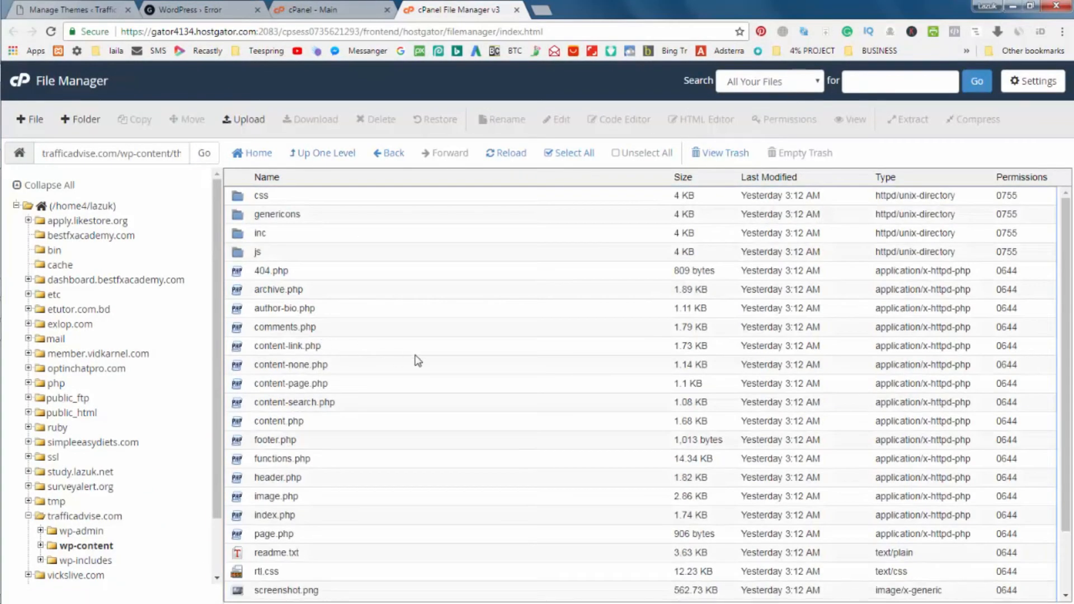
pyautogui.click(568, 155)
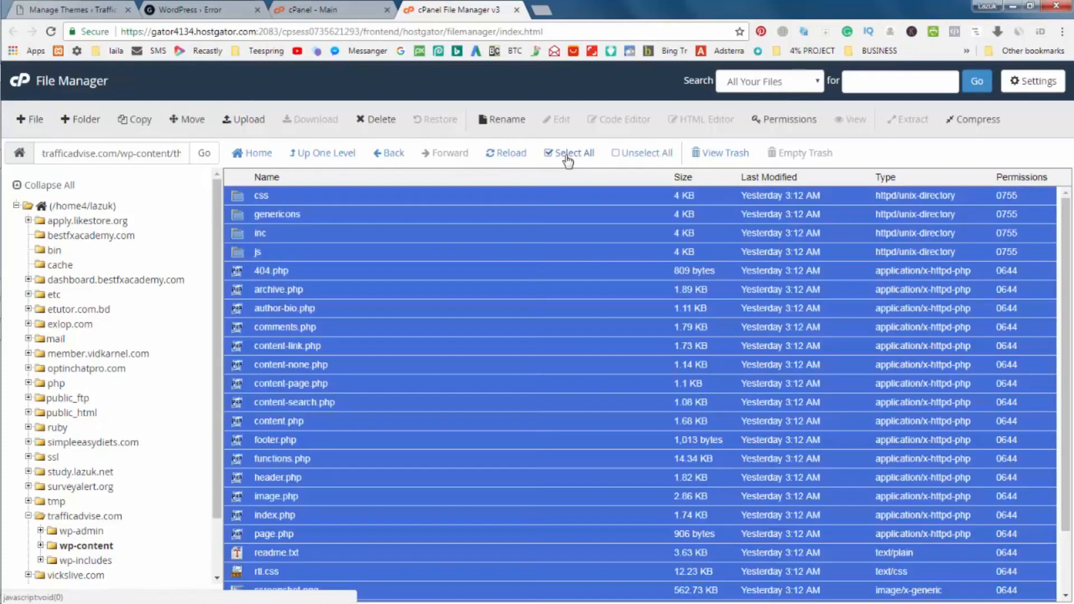
pyautogui.click(136, 124)
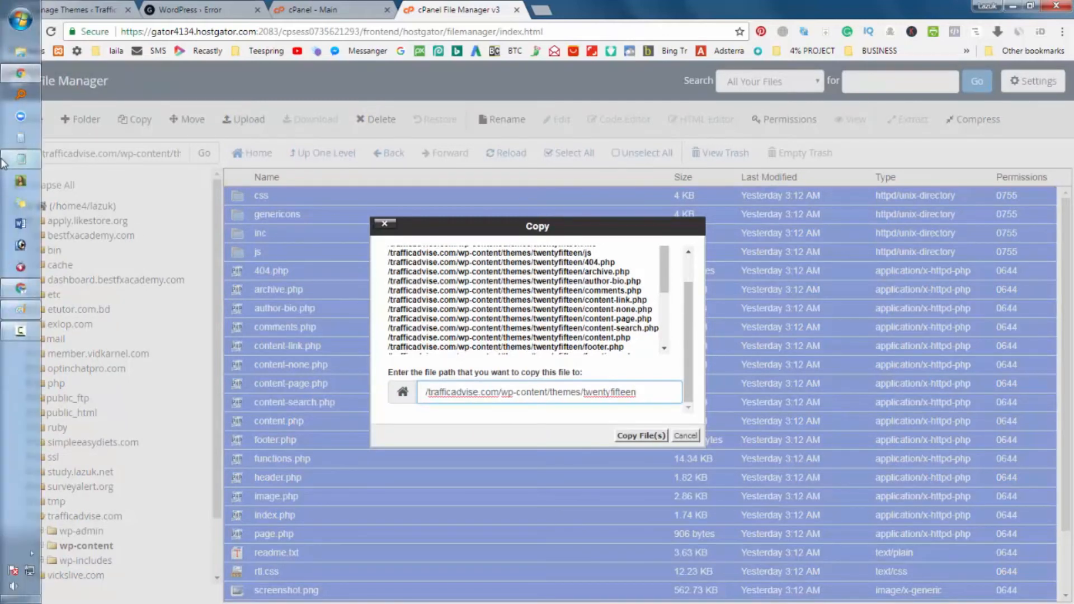
# Copy the saved zombie-apocalypse folder path from the Notepad note and return to the file copy dialog
pyautogui.click(5, 161)
pyautogui.hotkey('ctrl', 'a')
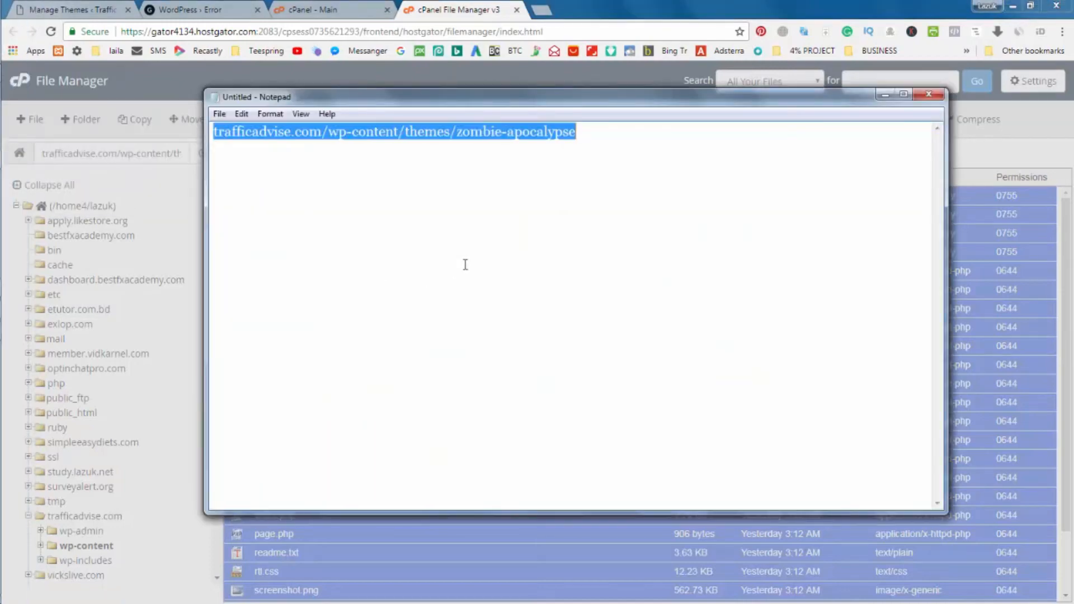
pyautogui.click(885, 94)
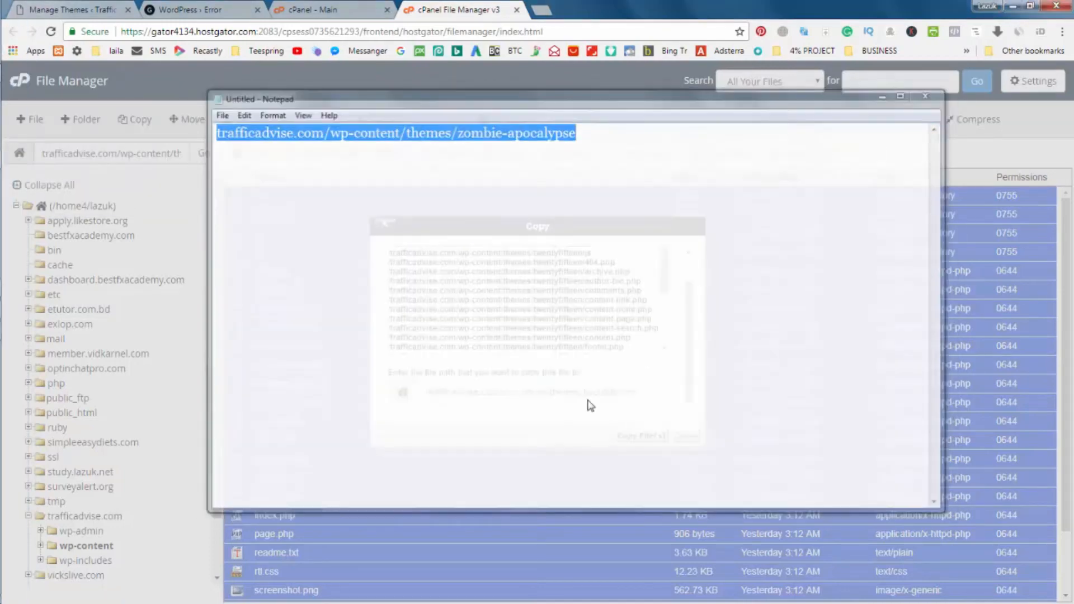
# Set the copy destination to /trafficadvise.com/wp-content/themes/zombie-apocalypse, copy the files, and open that folder to check its contents
pyautogui.hotkey('shift', 'Left')
pyautogui.hotkey('shift', 'Left')
pyautogui.hotkey('ctrl', 'a')
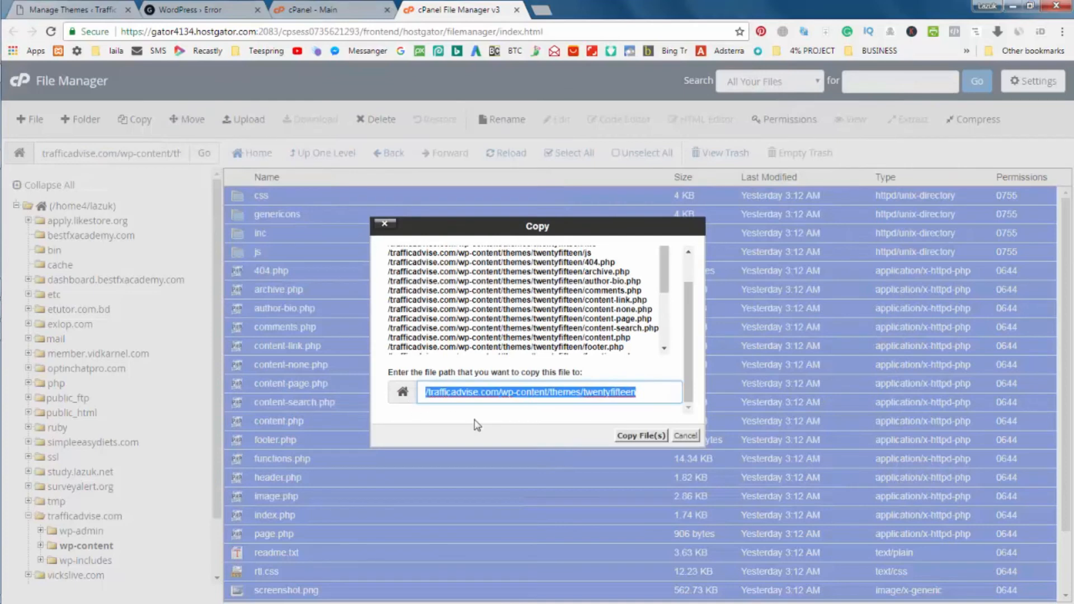
pyautogui.click(432, 391)
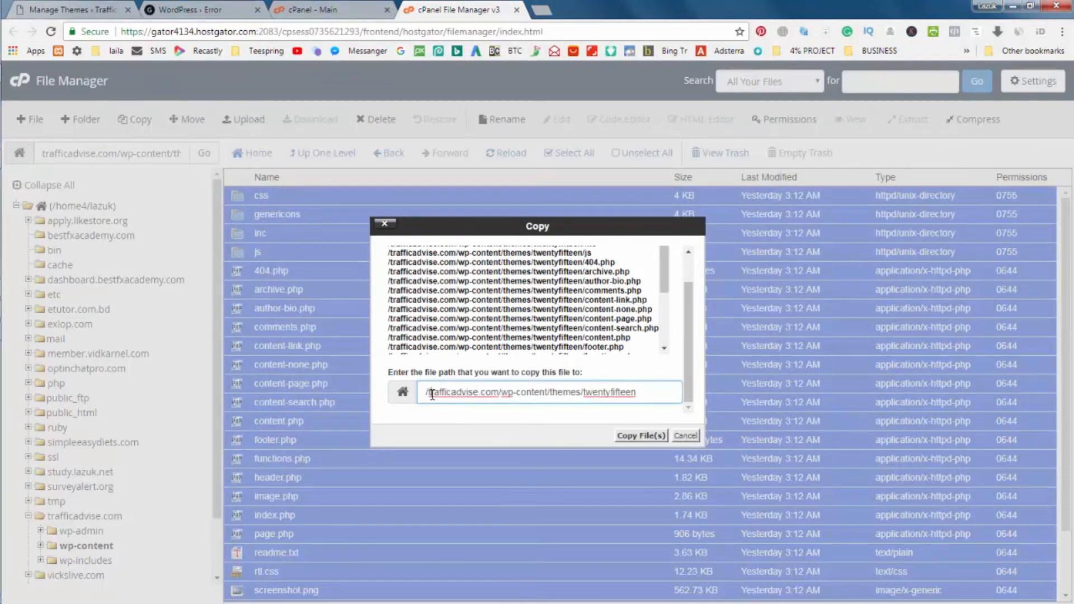
pyautogui.moveTo(430, 392); pyautogui.dragTo(663, 387)
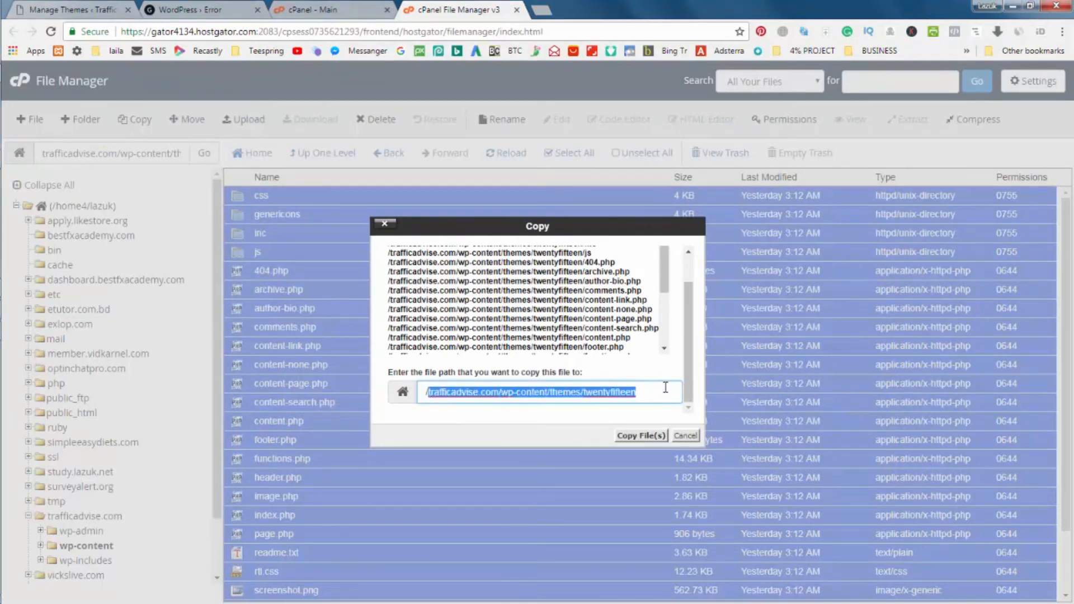
pyautogui.hotkey('ctrl', 'v')
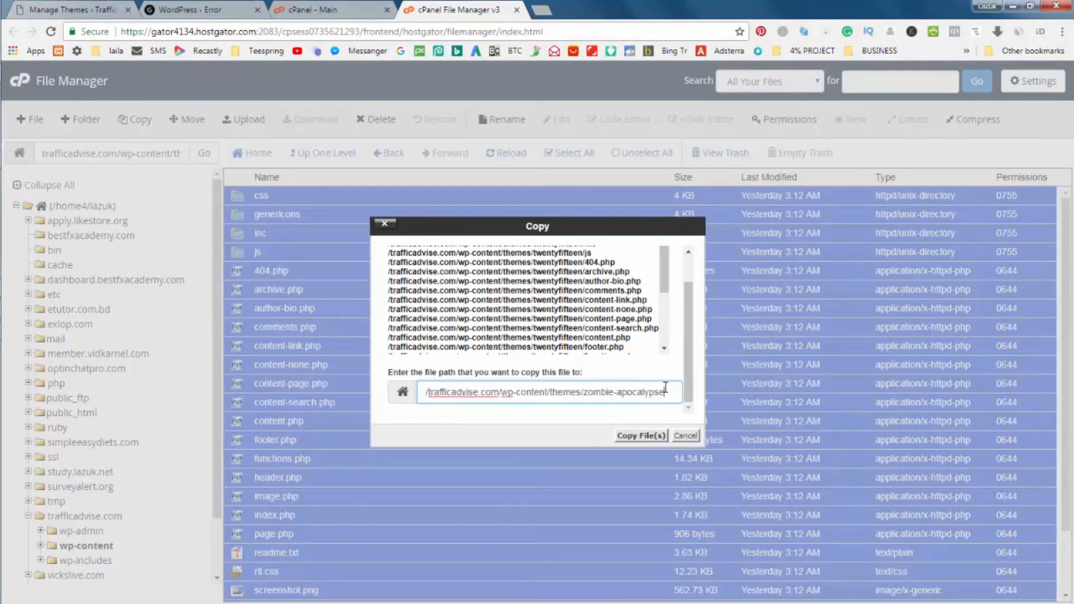
pyautogui.click(641, 437)
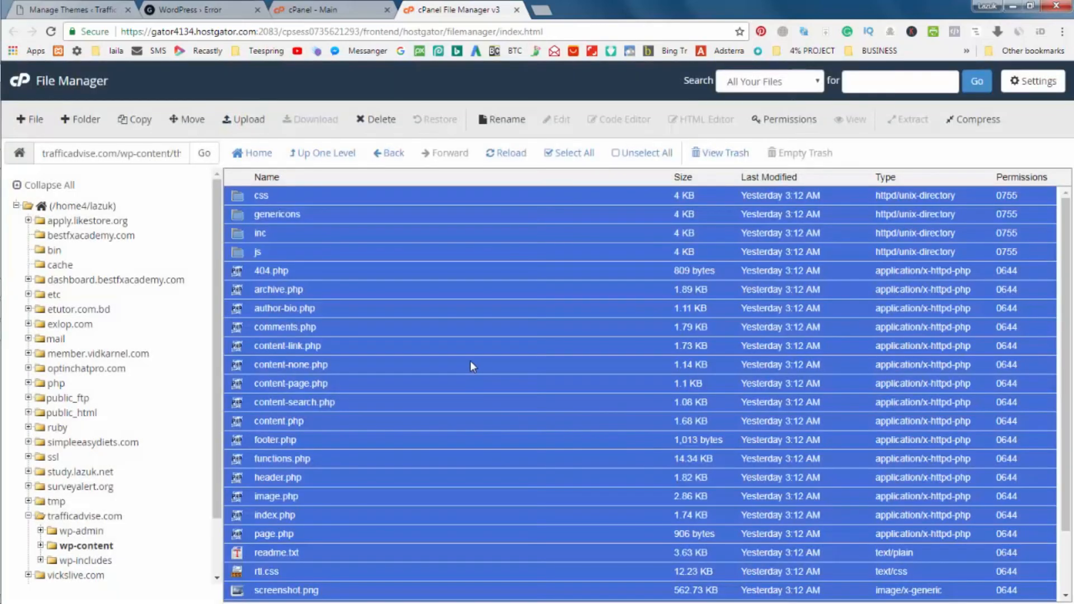
pyautogui.click(309, 152)
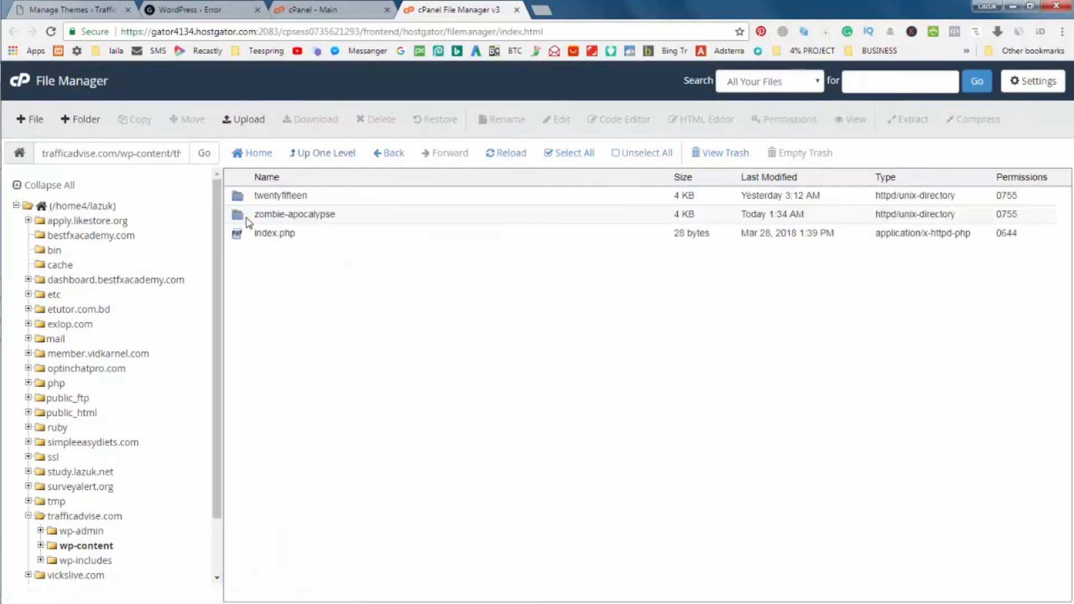
pyautogui.doubleClick(245, 216)
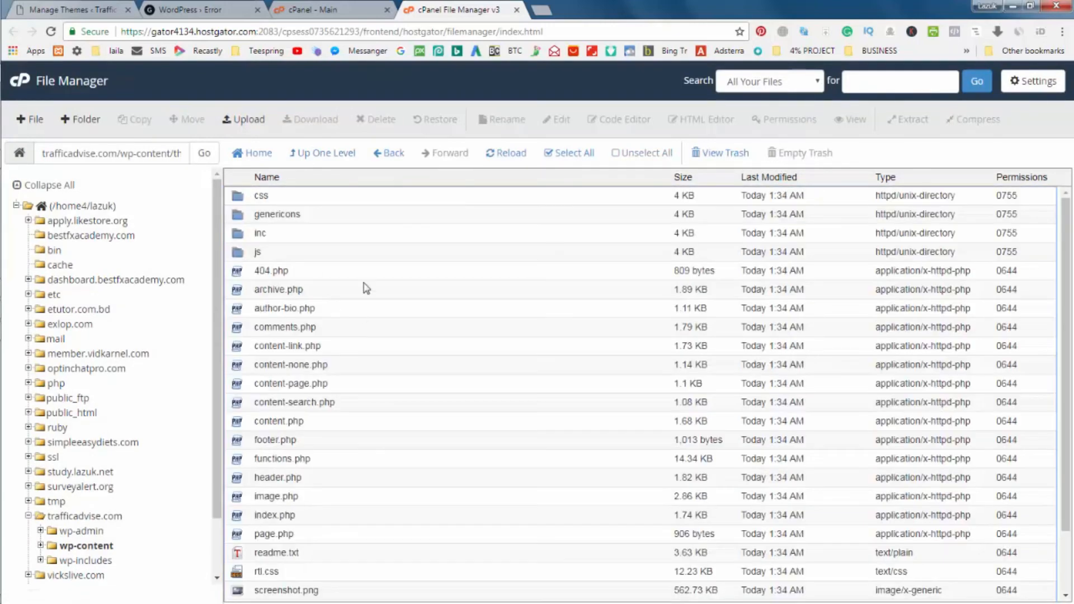
# Look over the copied files in the zombie-apocalypse folder, and reload the trafficadvise.com site to check whether it displays
pyautogui.scroll(-1, 487, 354)
pyautogui.scroll(1, 488, 357)
pyautogui.click(211, 7)
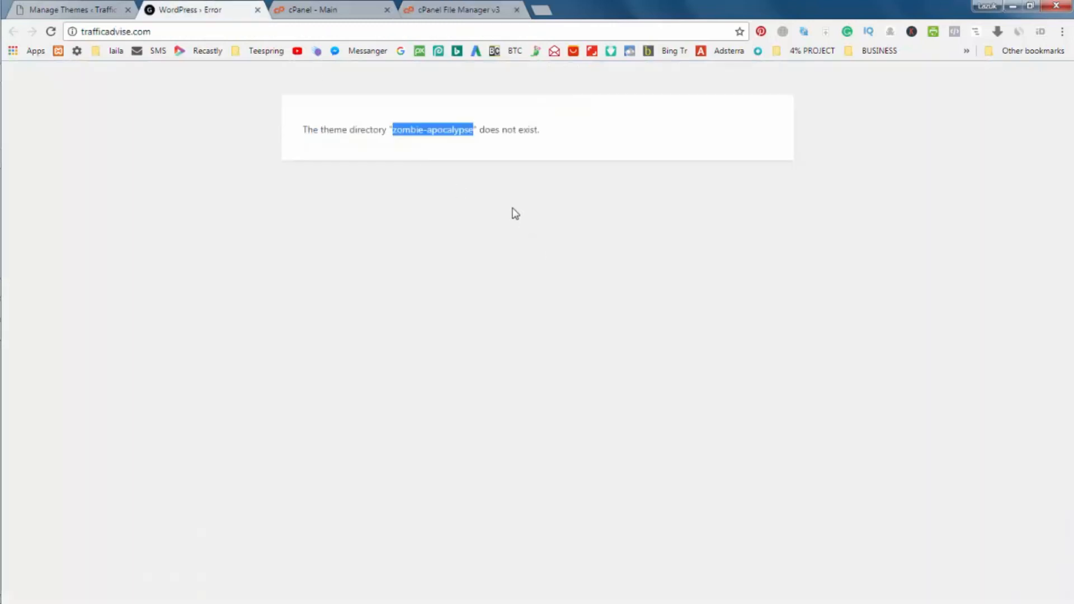
pyautogui.rightClick(513, 208)
pyautogui.click(563, 249)
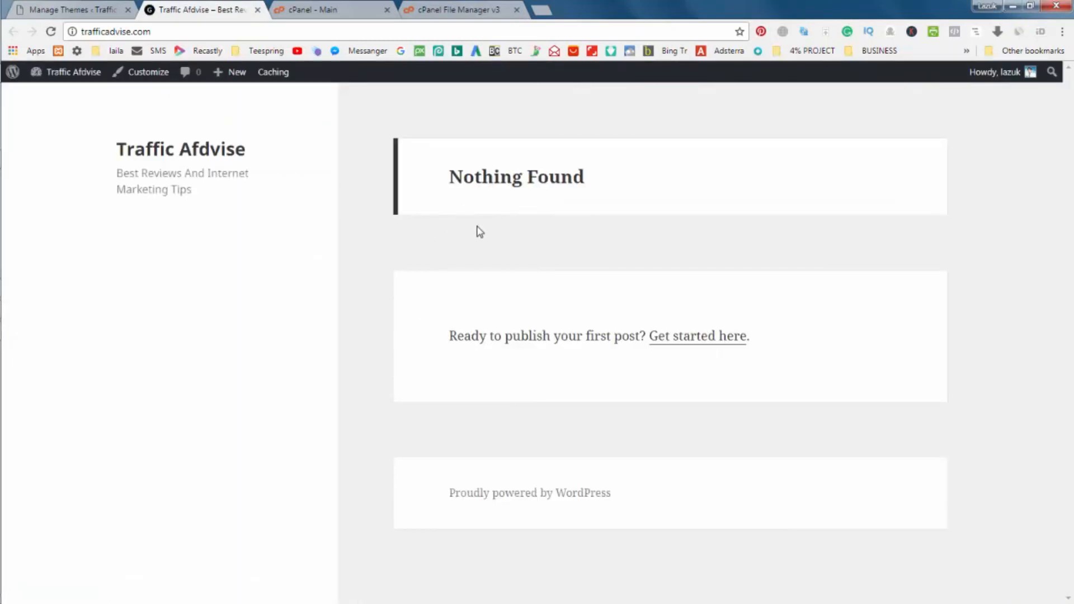
# Return to the WordPress dashboard, reload the installed themes page, and activate the Twenty Fifteen theme
pyautogui.click(37, 6)
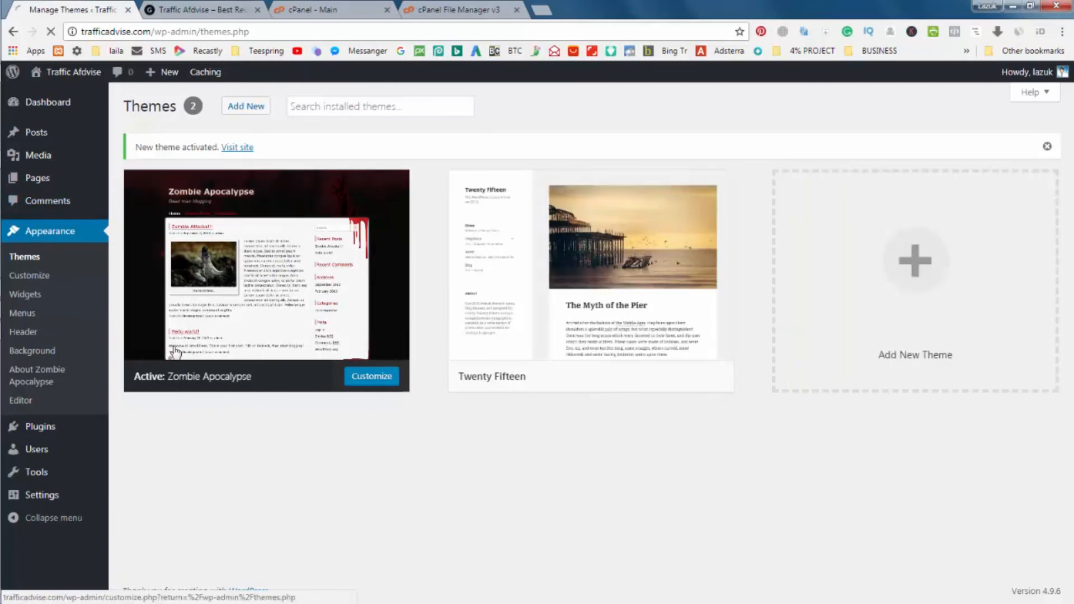
pyautogui.click(25, 263)
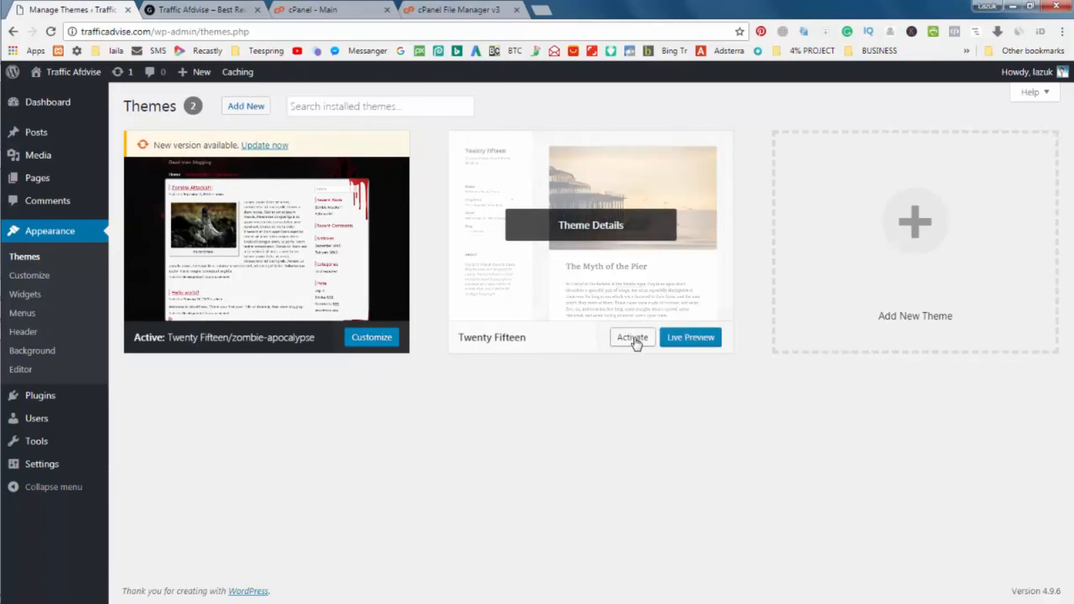
pyautogui.click(631, 339)
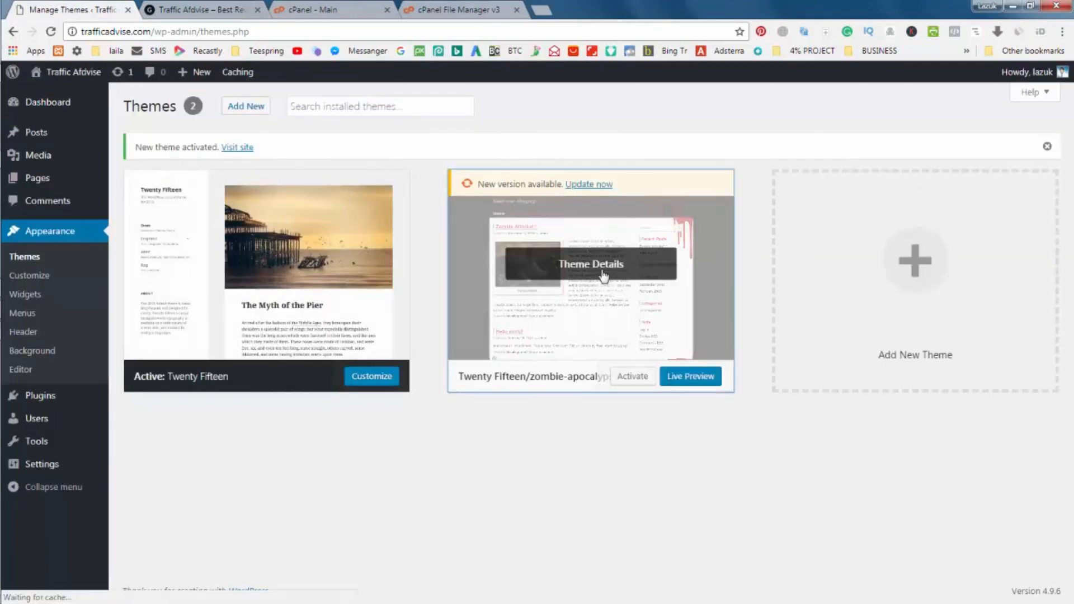
# Open the details of the Twenty Fifteen/zombie-apocalypse theme, delete the theme, and confirm the deletion
pyautogui.click(603, 274)
pyautogui.click(1024, 573)
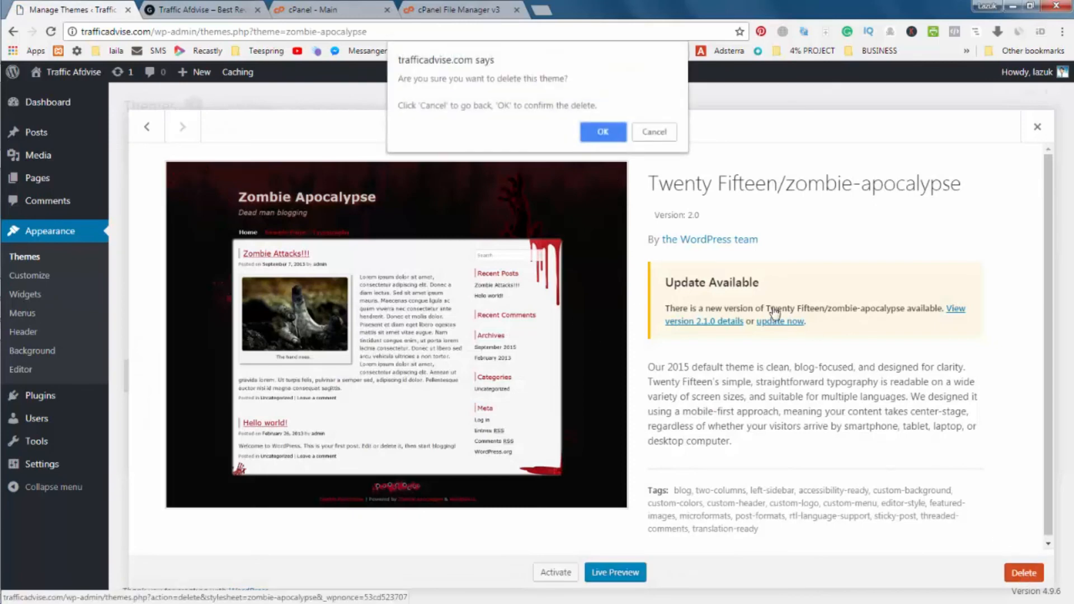
pyautogui.click(615, 137)
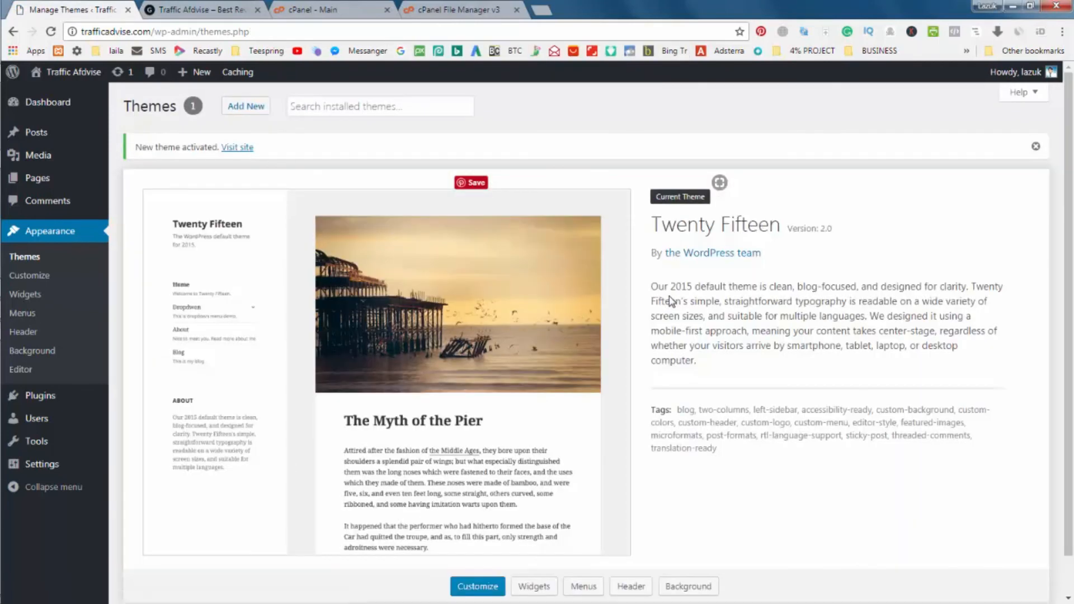